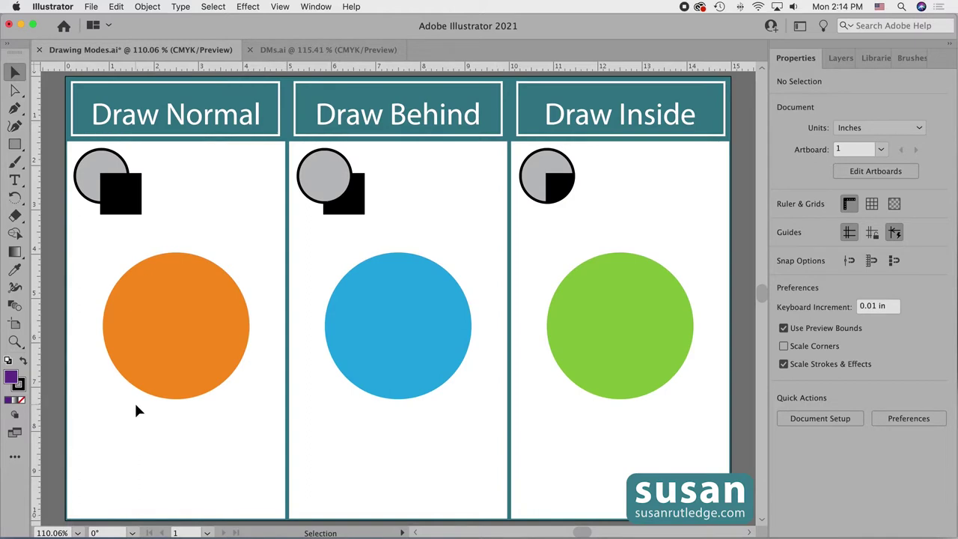
# - Draw a purple rectangle over the orange circle's lower right, then select the blue circle
pyautogui.click(15, 417)
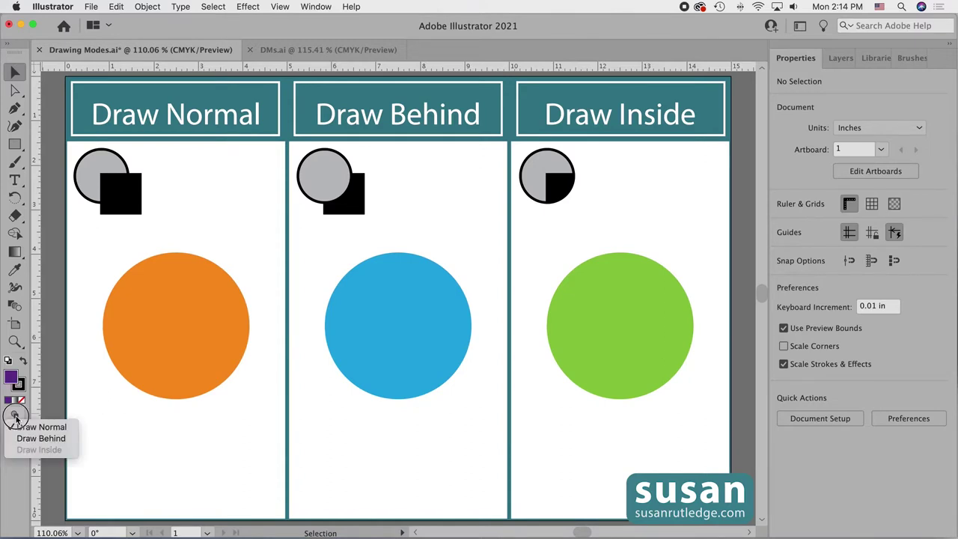
pyautogui.click(57, 455)
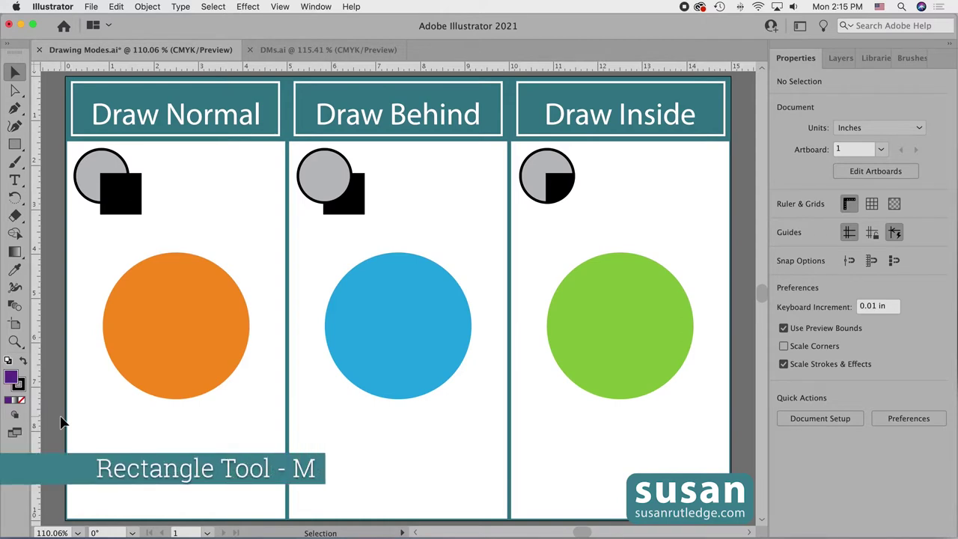
pyautogui.press('m')
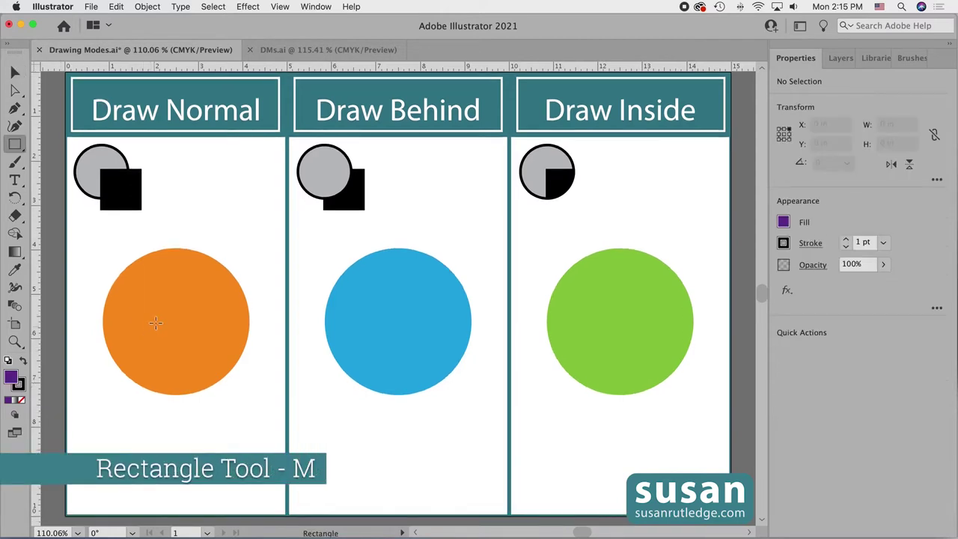
pyautogui.moveTo(155, 320); pyautogui.dragTo(261, 462)
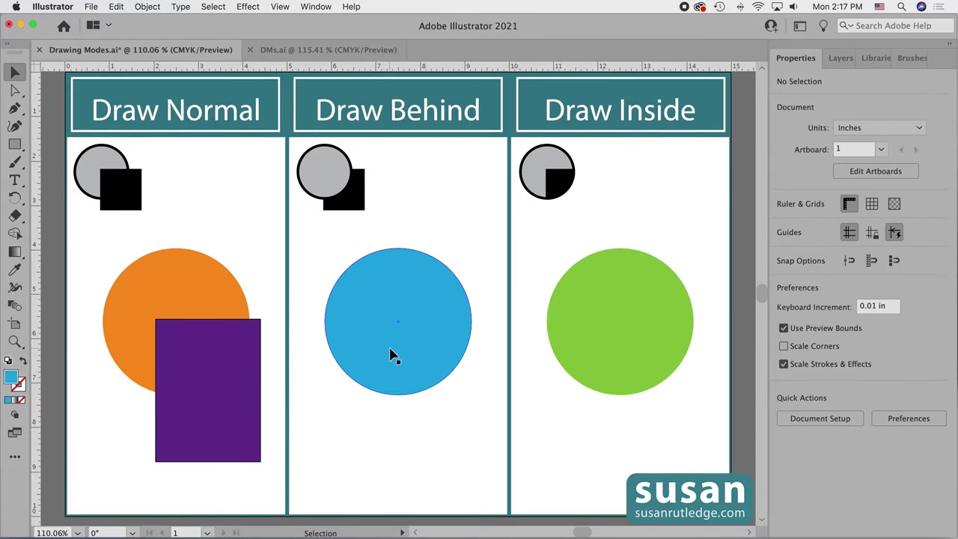
pyautogui.click(391, 357)
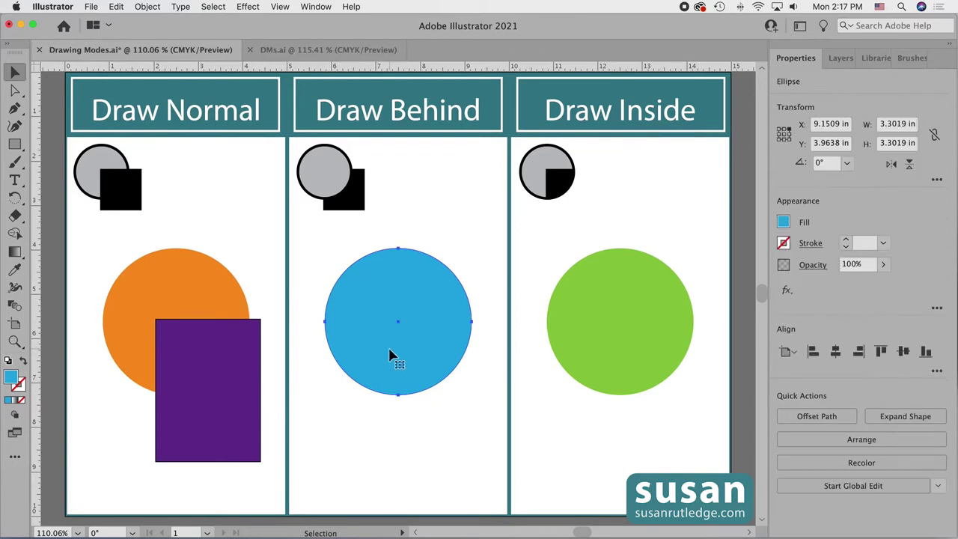
# - Switch the drawing mode to Draw Behind and deselect the blue circle
pyautogui.click(14, 416)
pyautogui.click(40, 438)
pyautogui.click(398, 432)
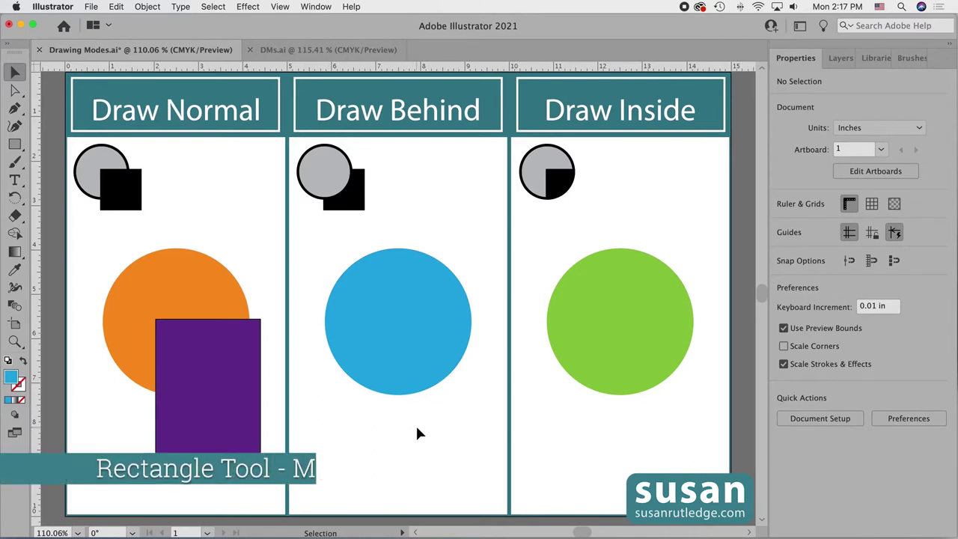
# - Draw a dark green rectangle behind the blue circle's lower right
pyautogui.press('m')
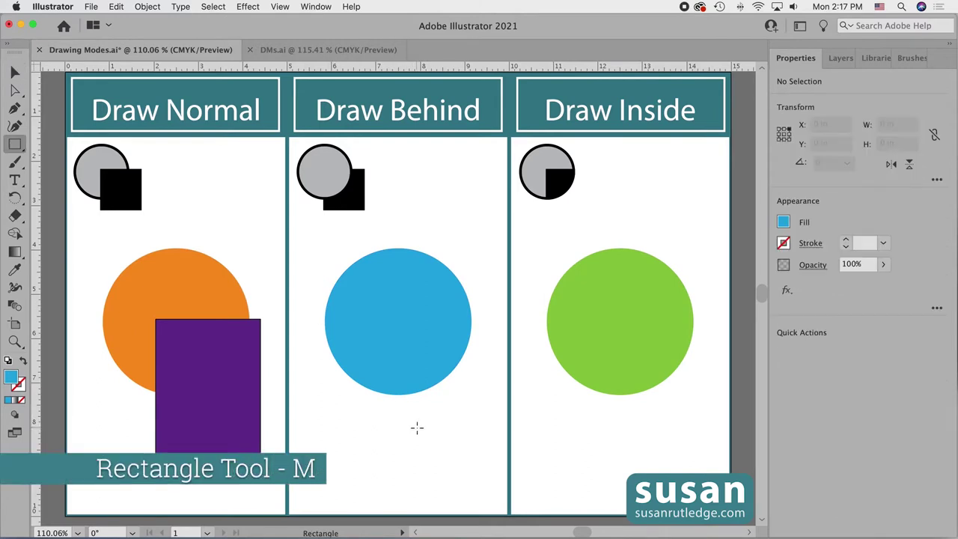
pyautogui.click(782, 221)
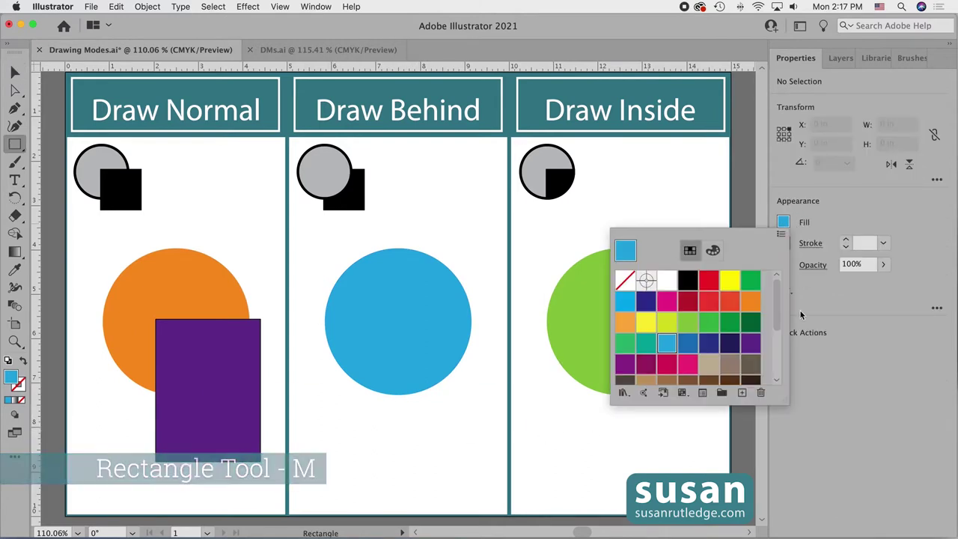
pyautogui.click(750, 322)
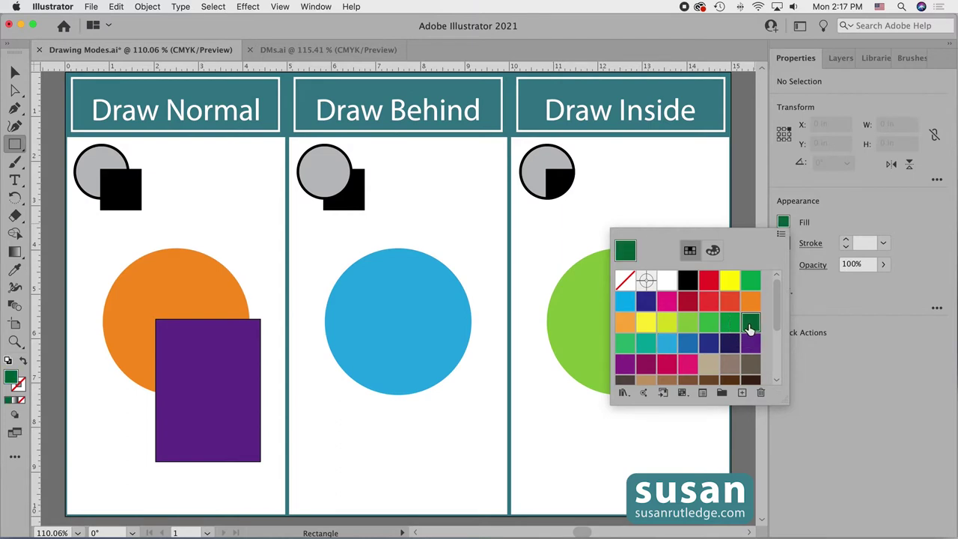
pyautogui.click(450, 393)
pyautogui.moveTo(390, 326); pyautogui.dragTo(480, 461)
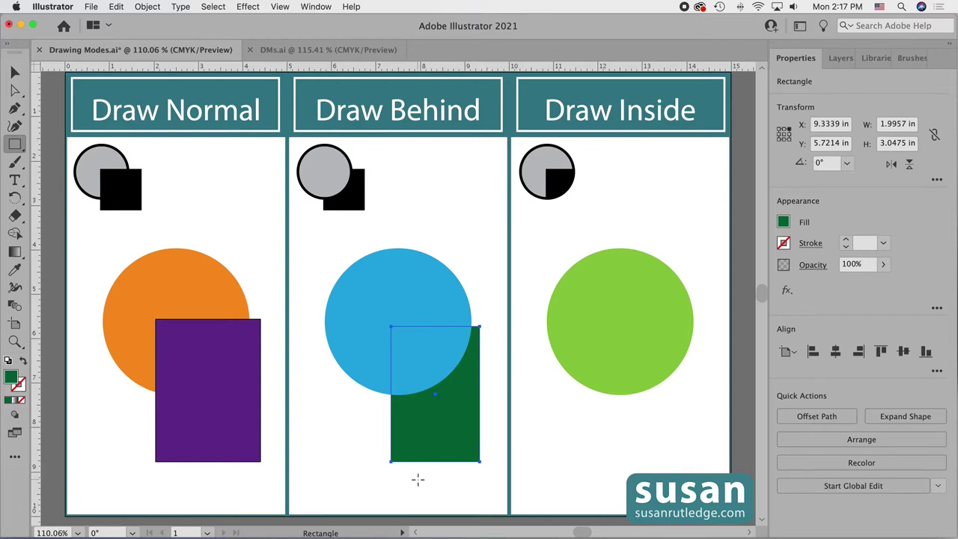
pyautogui.press('v')
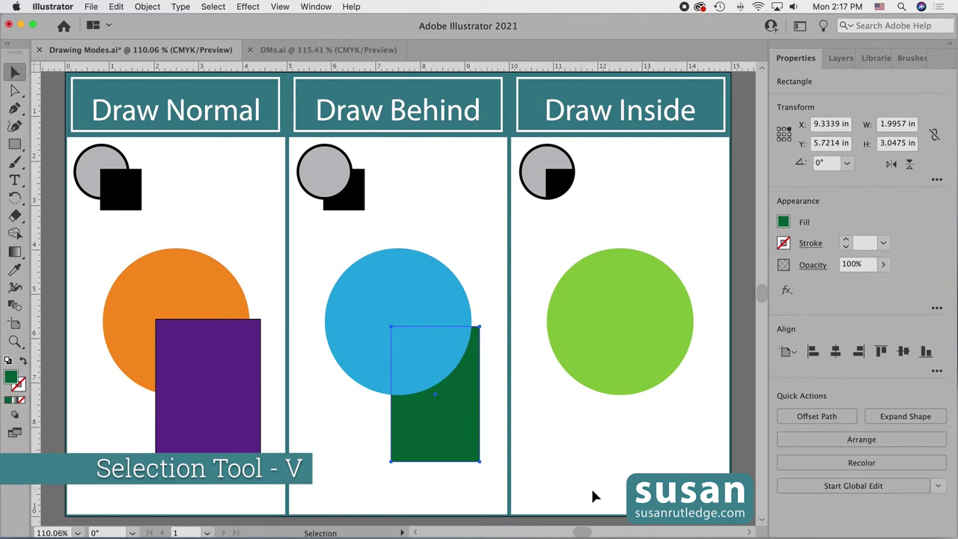
pyautogui.click(610, 461)
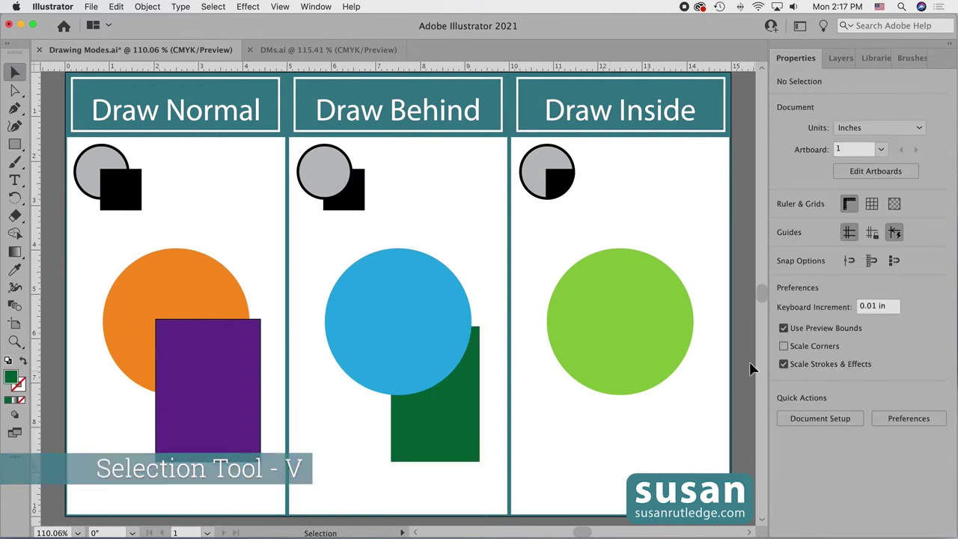
# - Select the green circle and set the drawing mode to Draw Inside
pyautogui.click(648, 330)
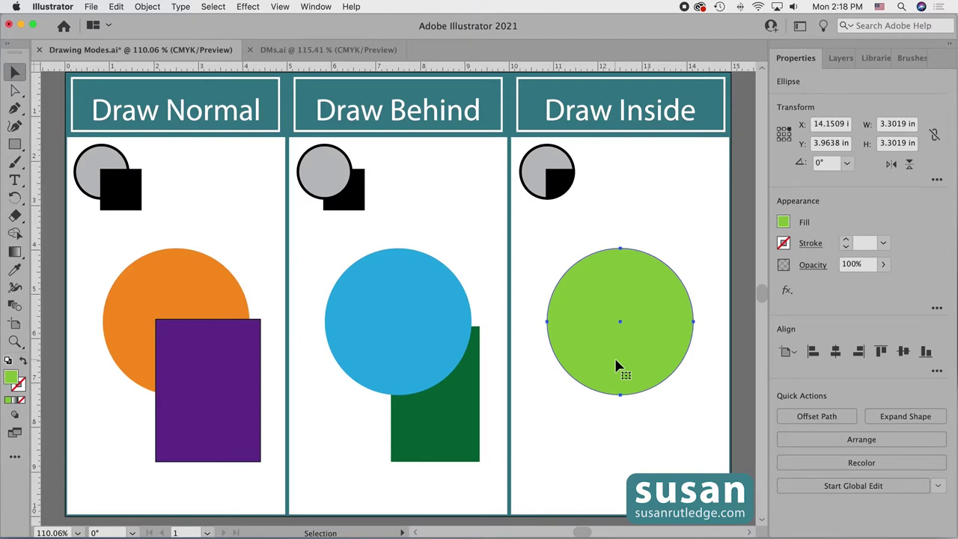
pyautogui.click(15, 415)
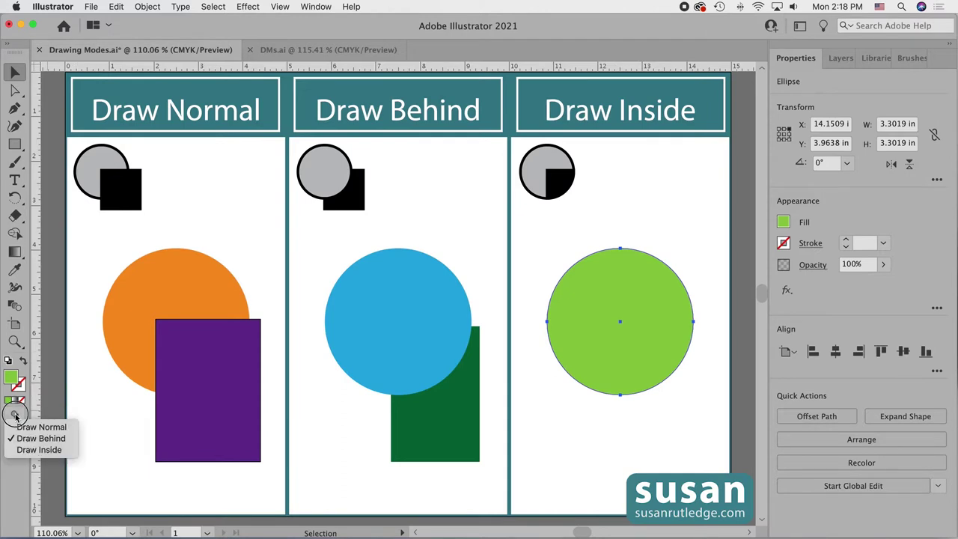
pyautogui.click(39, 450)
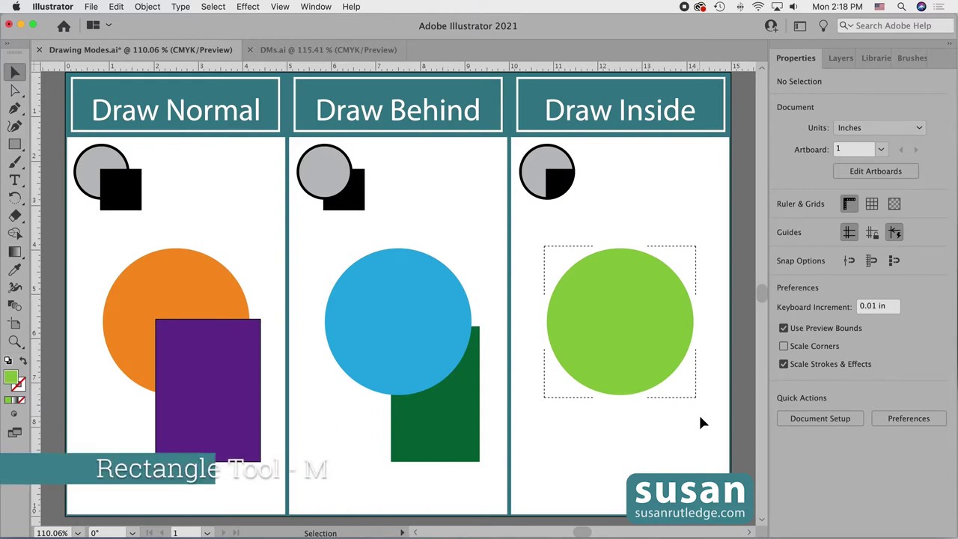
# - Draw a purple-filled rectangle clipped inside the green circle's lower right
pyautogui.press('m')
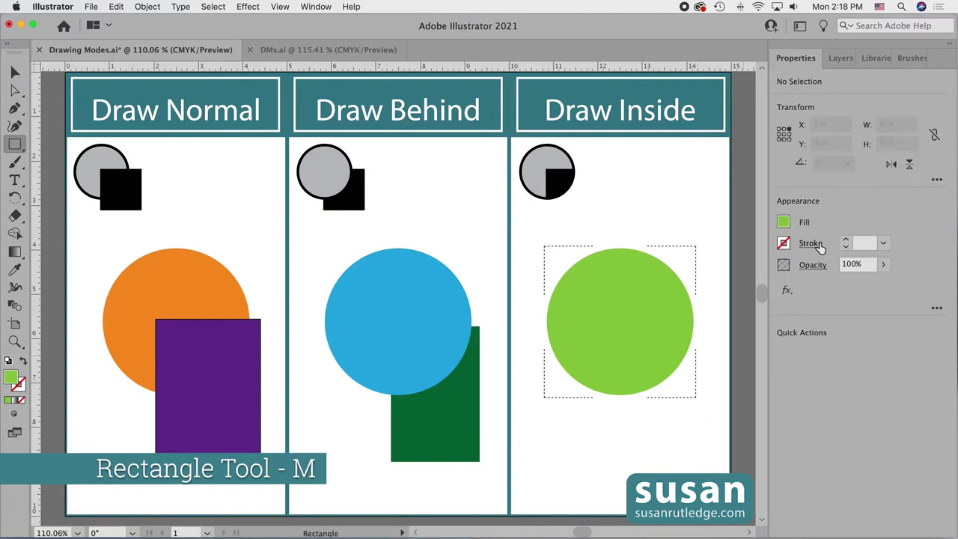
pyautogui.click(782, 223)
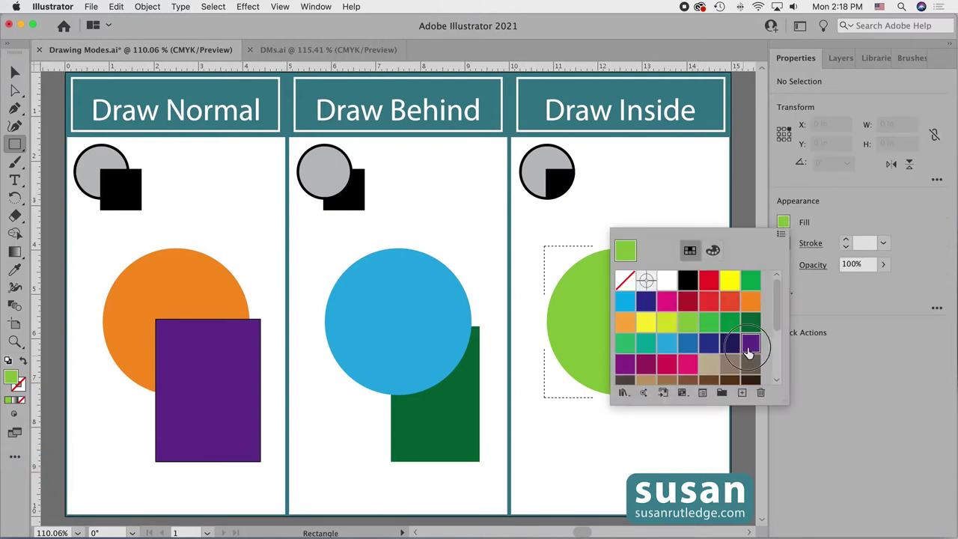
pyautogui.click(750, 343)
pyautogui.moveTo(615, 327)
pyautogui.mouseDown()
pyautogui.moveTo(651, 350)
pyautogui.moveTo(712, 447)
pyautogui.mouseUp()
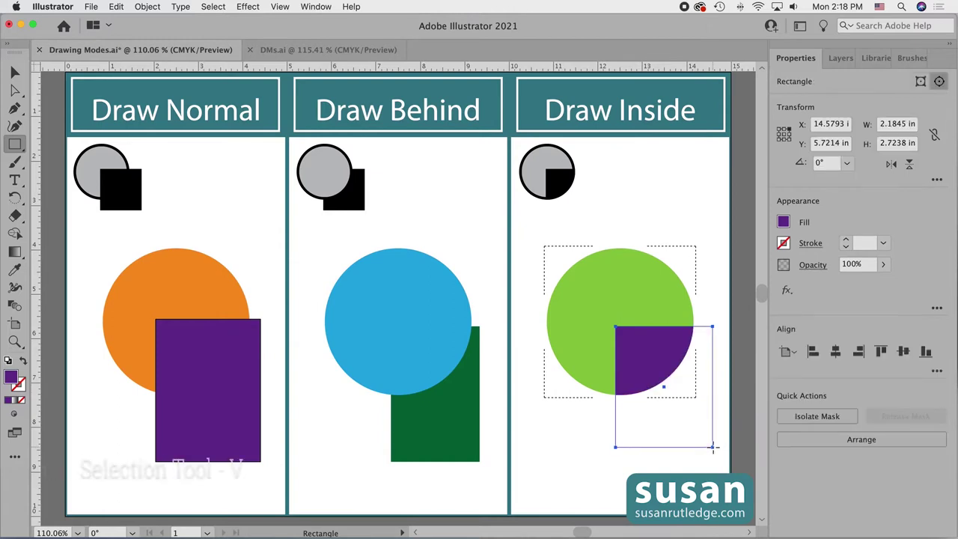
pyautogui.press('v')
pyautogui.click(587, 432)
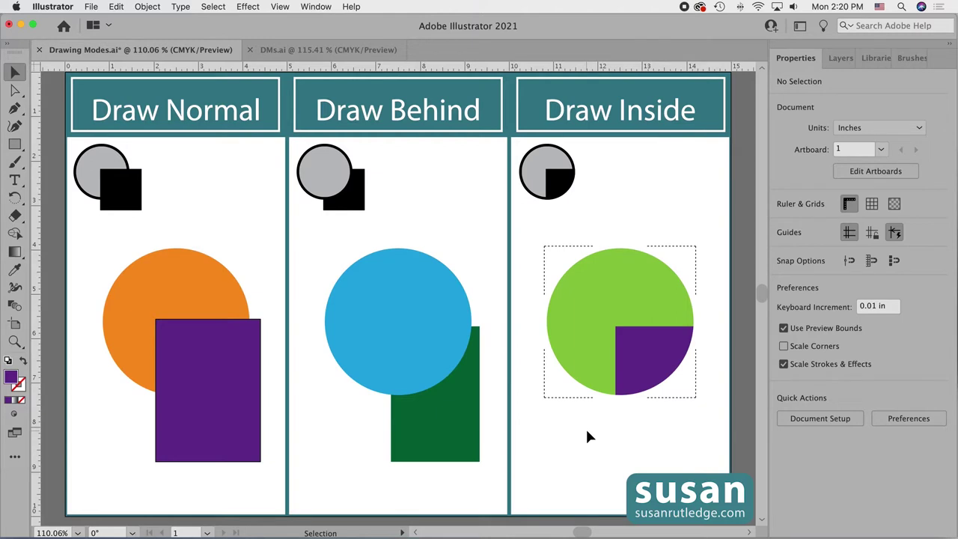
# - Set the drawing mode back to Draw Normal
pyautogui.click(15, 416)
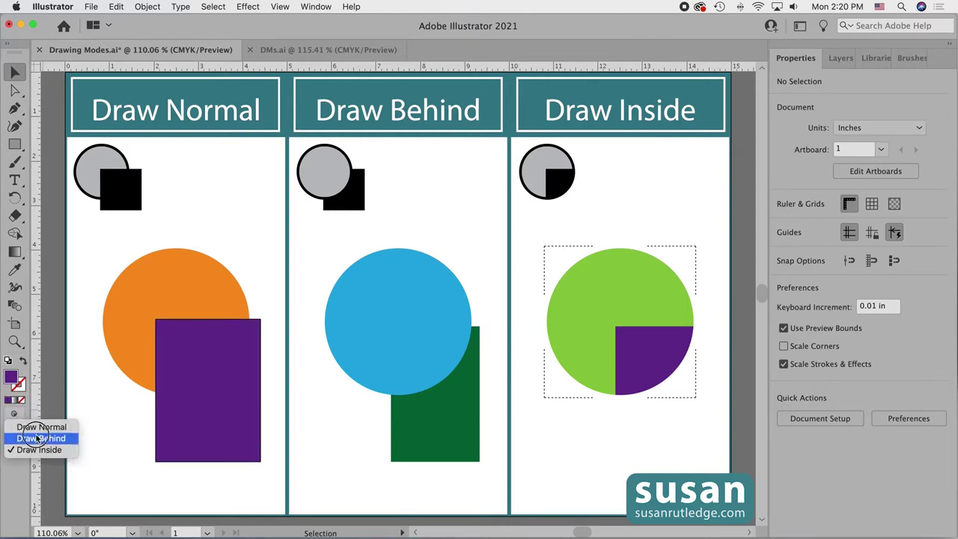
pyautogui.click(38, 426)
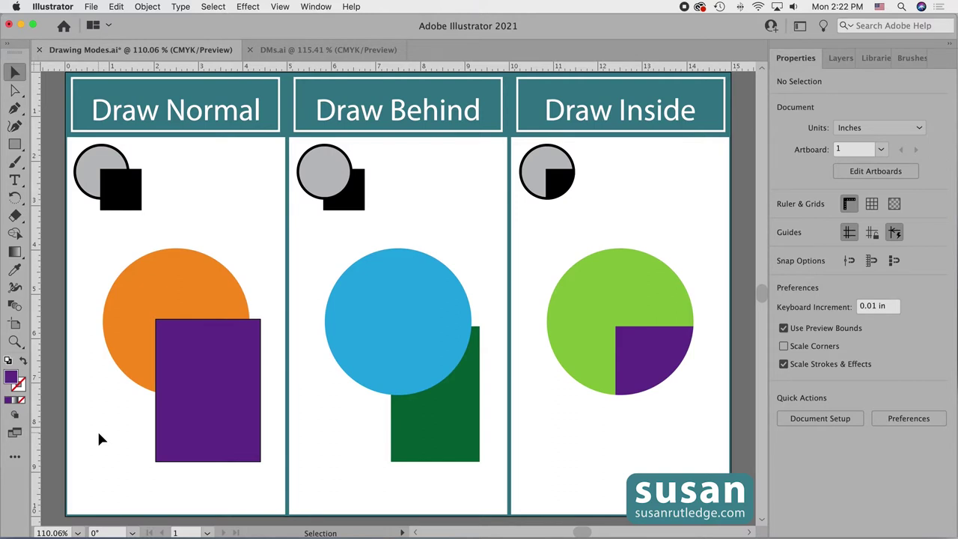
# - In DMs.ai, move the green leaf below the navy rectangle and scale it to about 5.54 × 5.67 in
pyautogui.click(357, 47)
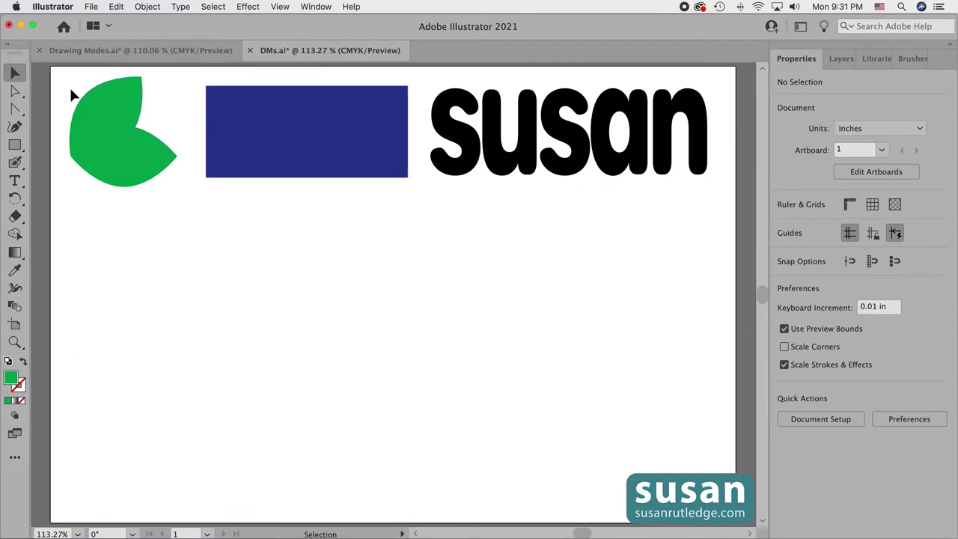
pyautogui.moveTo(132, 159); pyautogui.dragTo(386, 296)
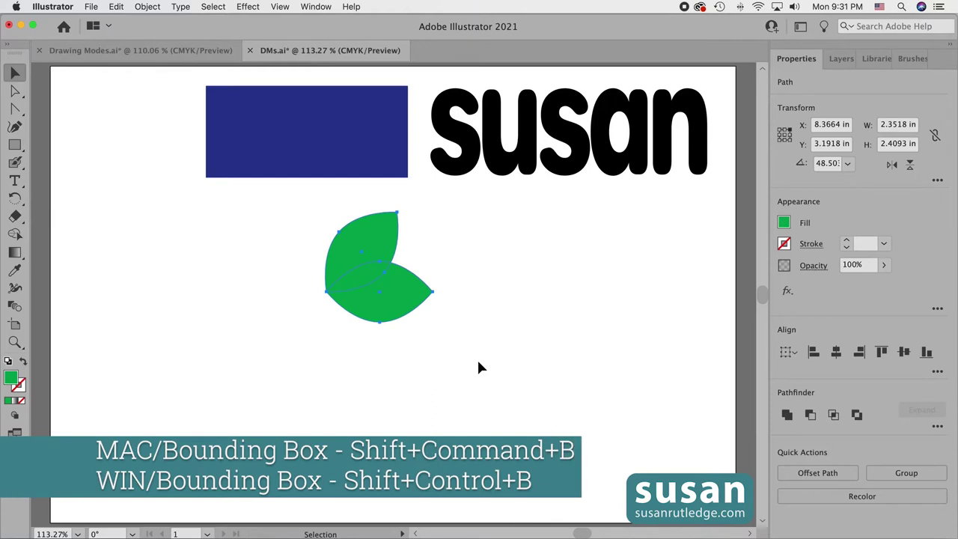
pyautogui.press('super')
pyautogui.press('shift+super+b')
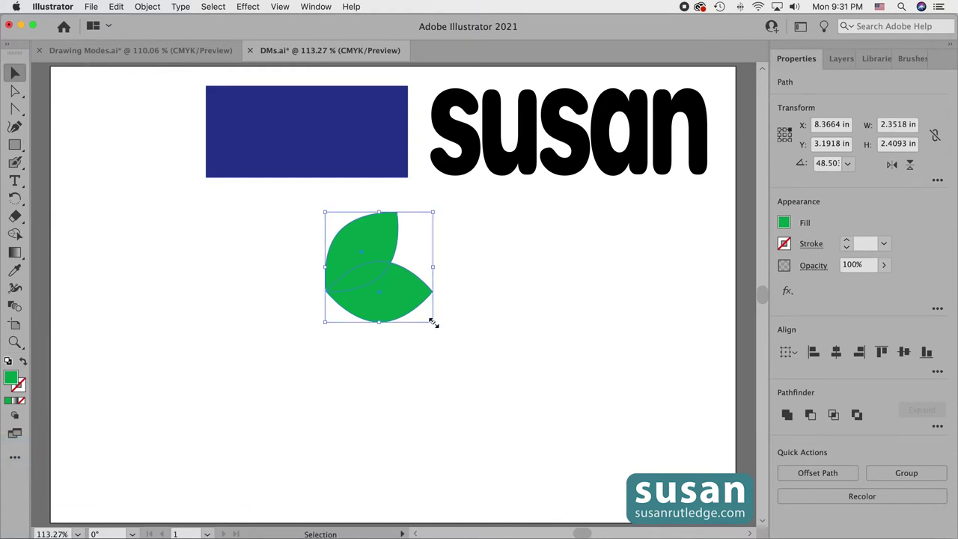
pyautogui.moveTo(430, 321); pyautogui.dragTo(589, 472)
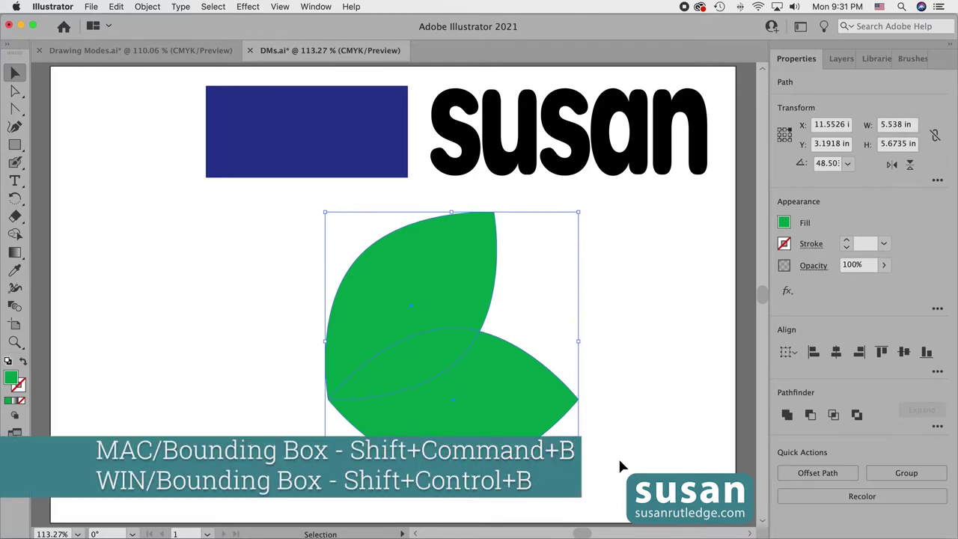
pyautogui.press('shift+super+b')
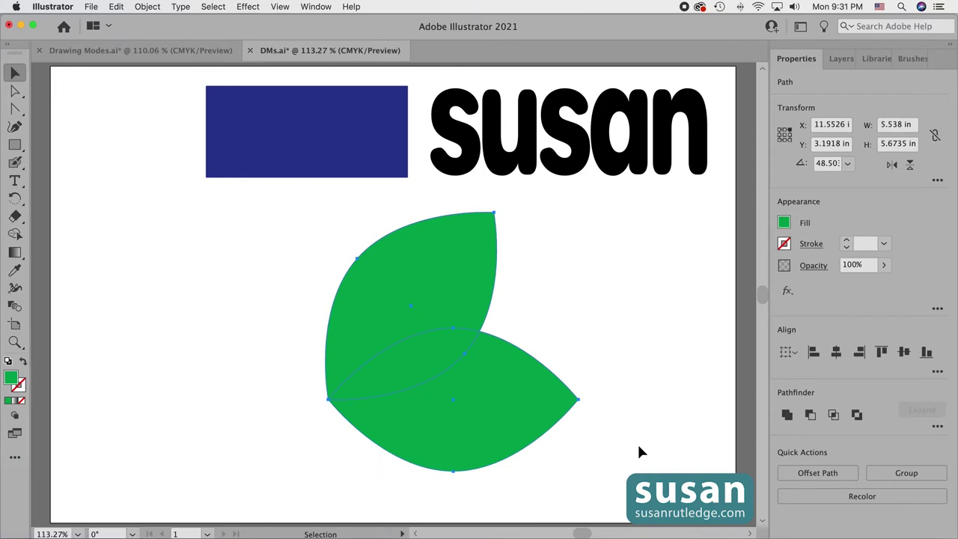
# - Select the upper green leaf and set the drawing mode to Draw Inside
pyautogui.click(15, 416)
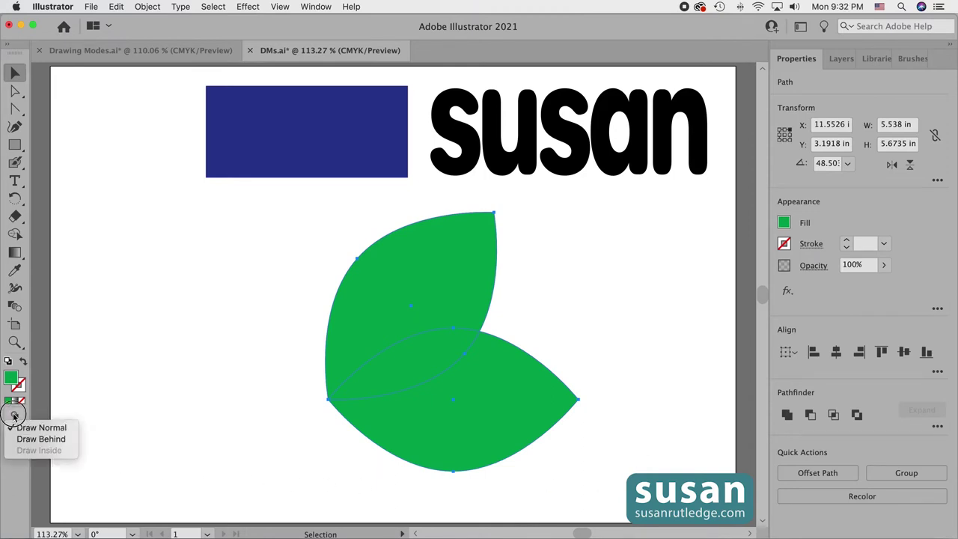
pyautogui.click(51, 455)
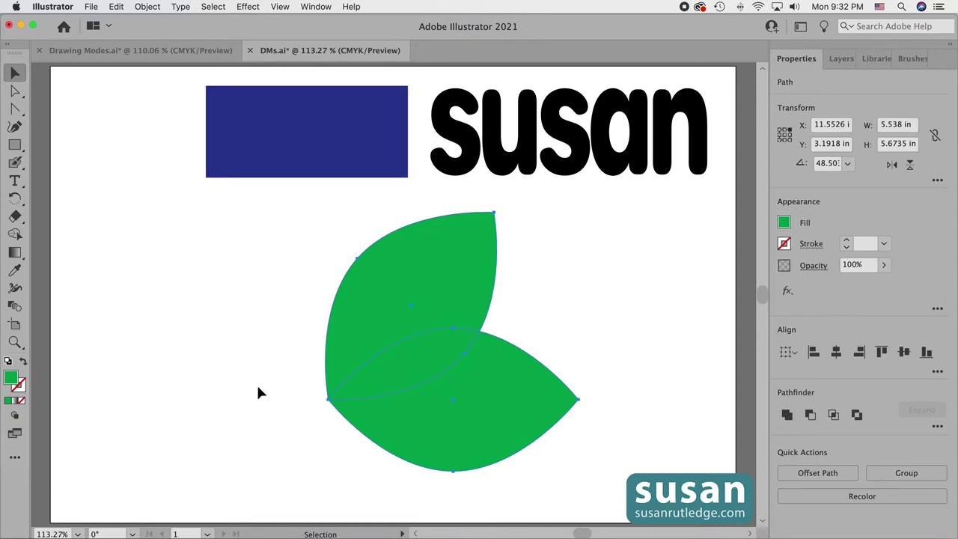
pyautogui.click(291, 317)
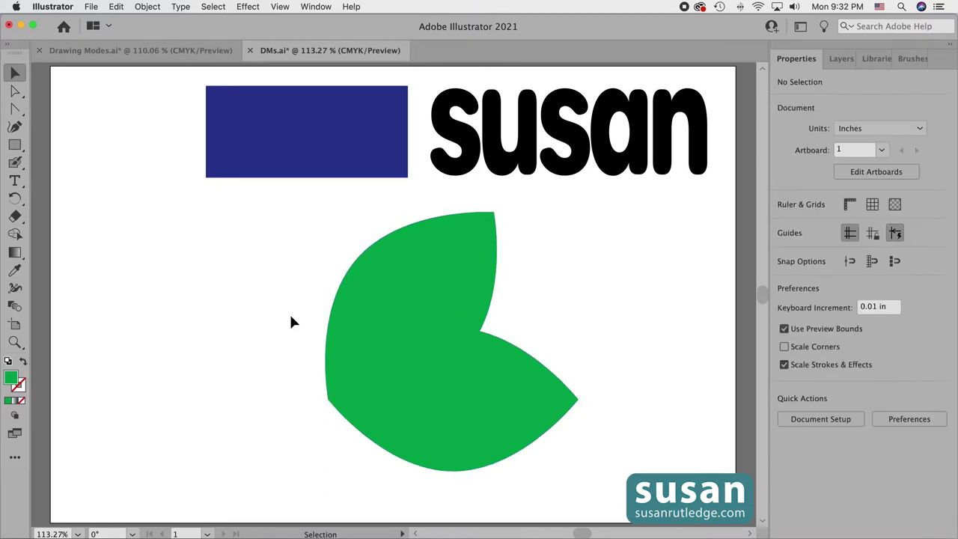
pyautogui.click(429, 286)
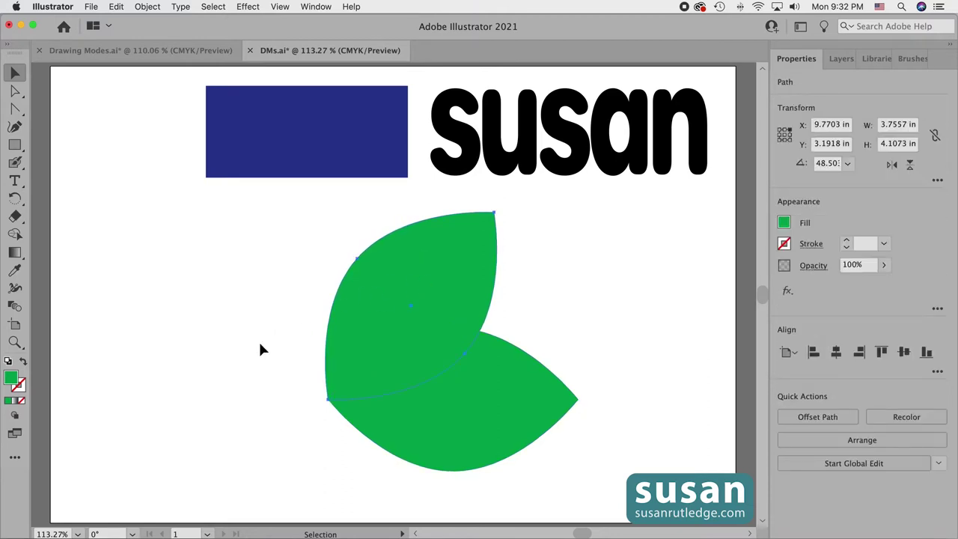
pyautogui.click(15, 415)
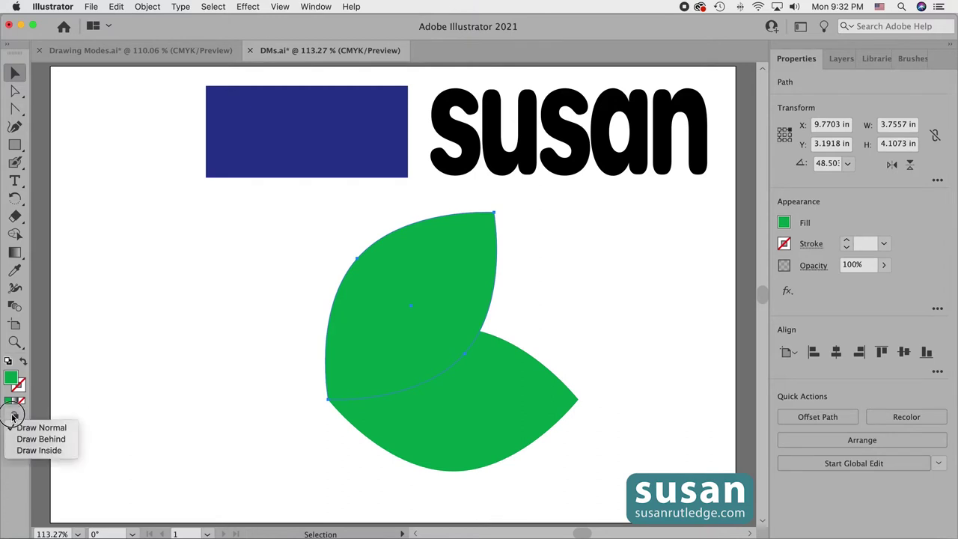
pyautogui.click(34, 450)
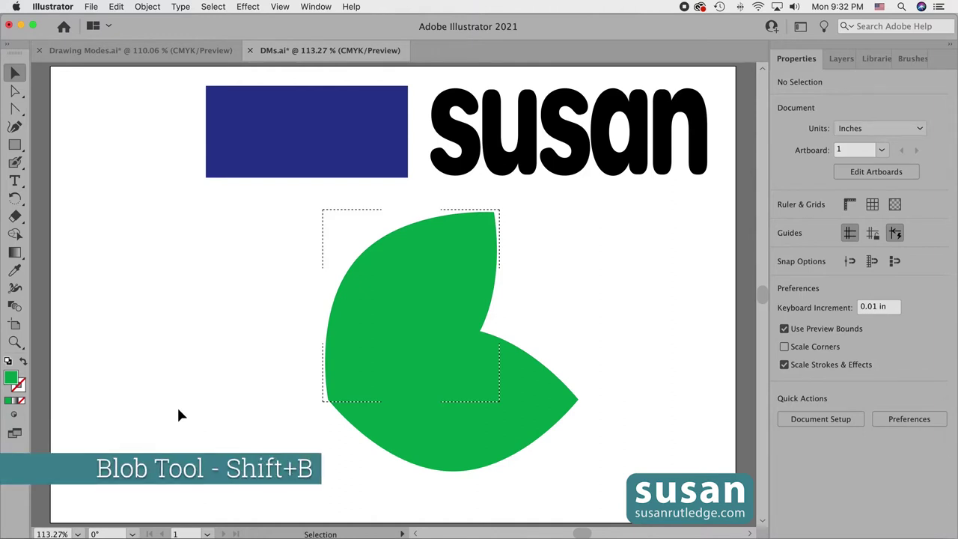
# - Paint a lime-green Blob Brush stripe along the upper leaf's upper-left edge
pyautogui.hotkey('shift', 'b')
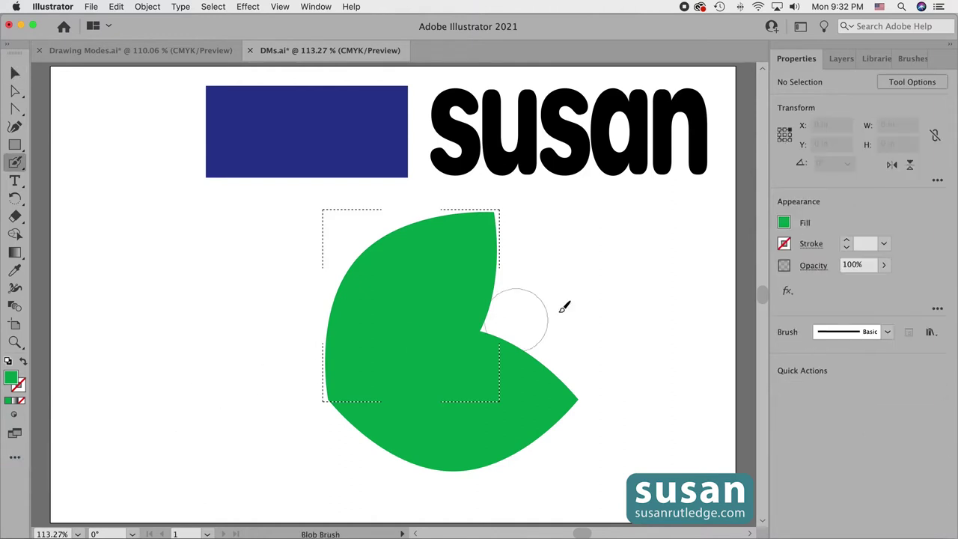
pyautogui.click(784, 222)
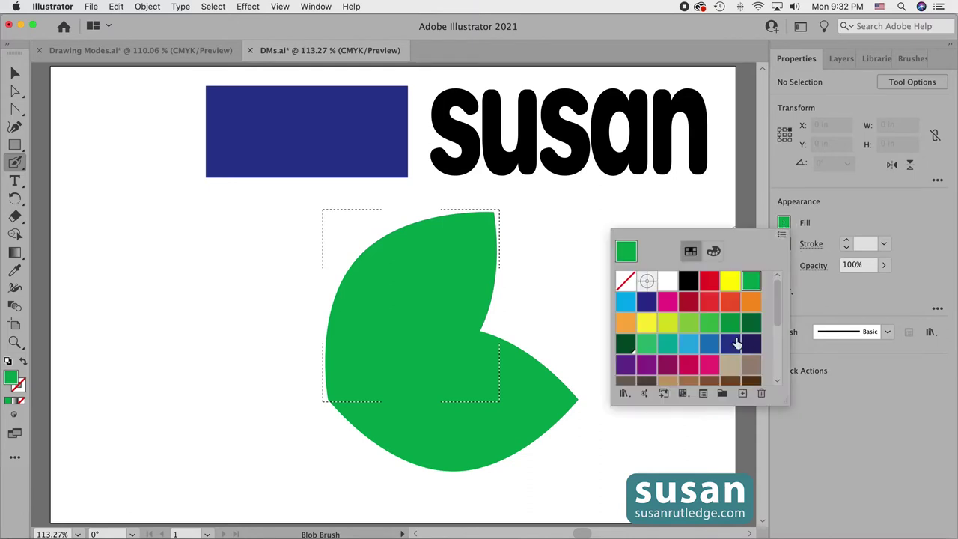
pyautogui.click(687, 322)
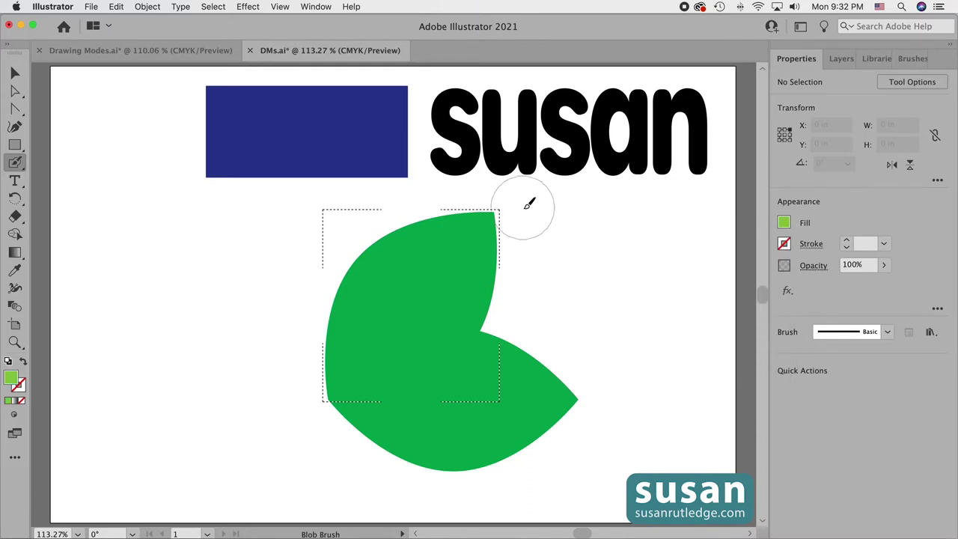
pyautogui.moveTo(529, 204)
pyautogui.mouseDown()
pyautogui.moveTo(423, 224)
pyautogui.moveTo(370, 256)
pyautogui.moveTo(335, 292)
pyautogui.moveTo(301, 408)
pyautogui.mouseUp()
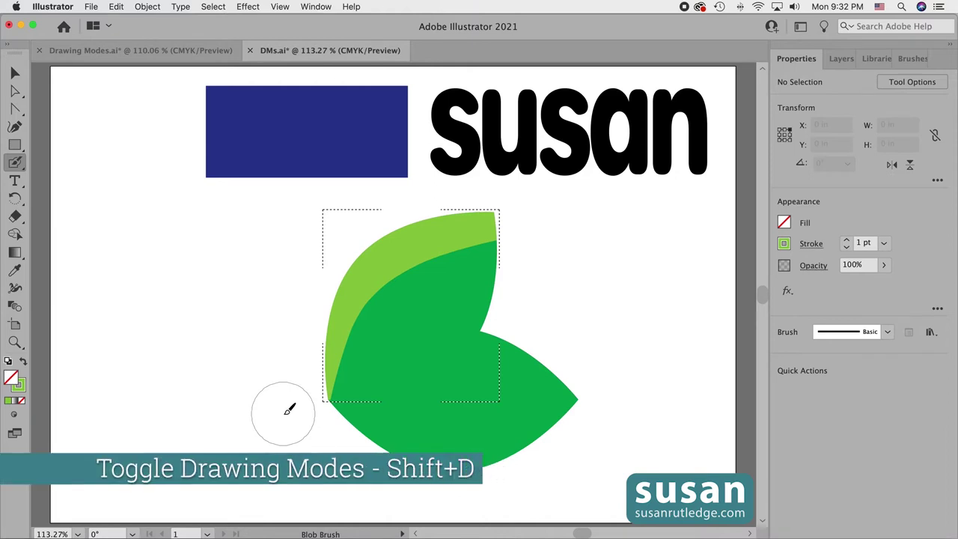
# - Return to Draw Normal, select the lower leaf, and set Draw Inside on it
pyautogui.hotkey('shift', 'd')
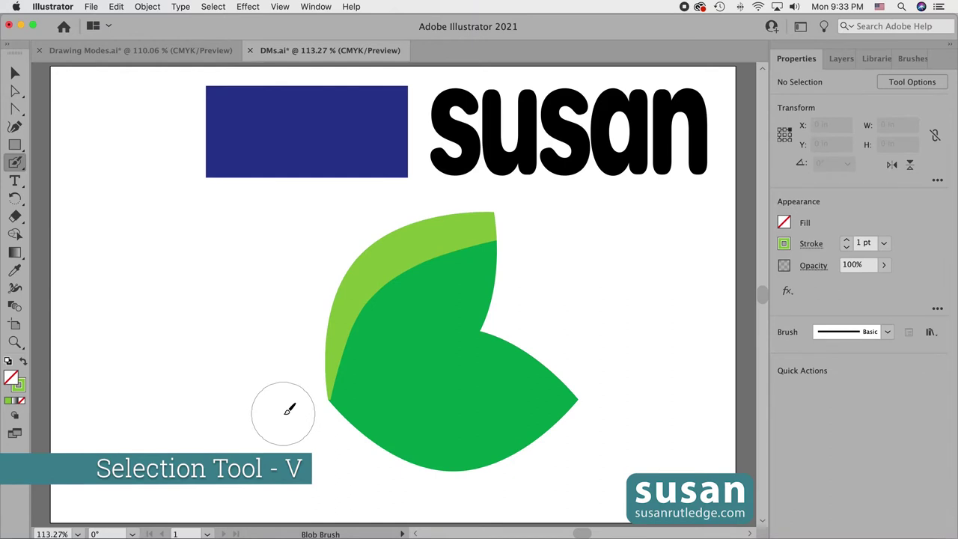
pyautogui.press('v')
pyautogui.click(526, 381)
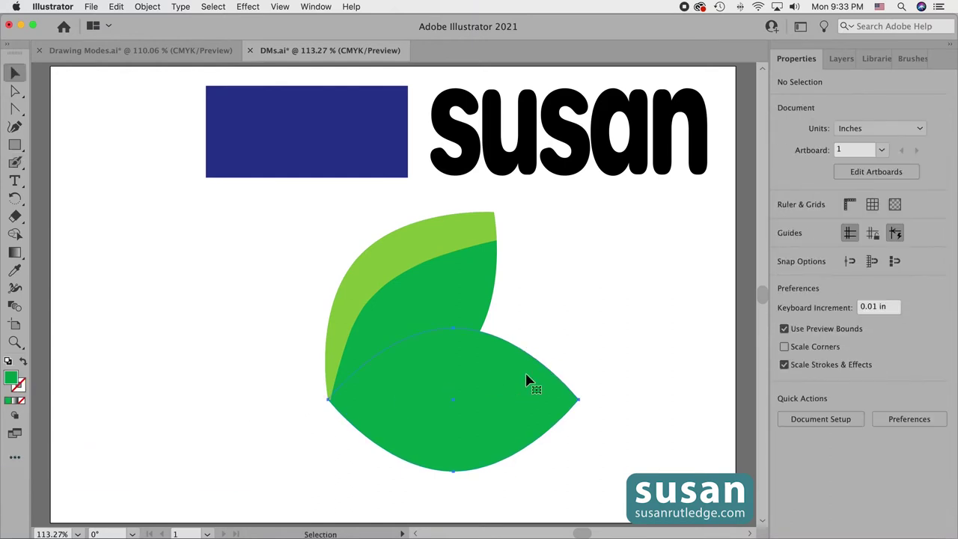
pyautogui.click(15, 414)
pyautogui.click(41, 452)
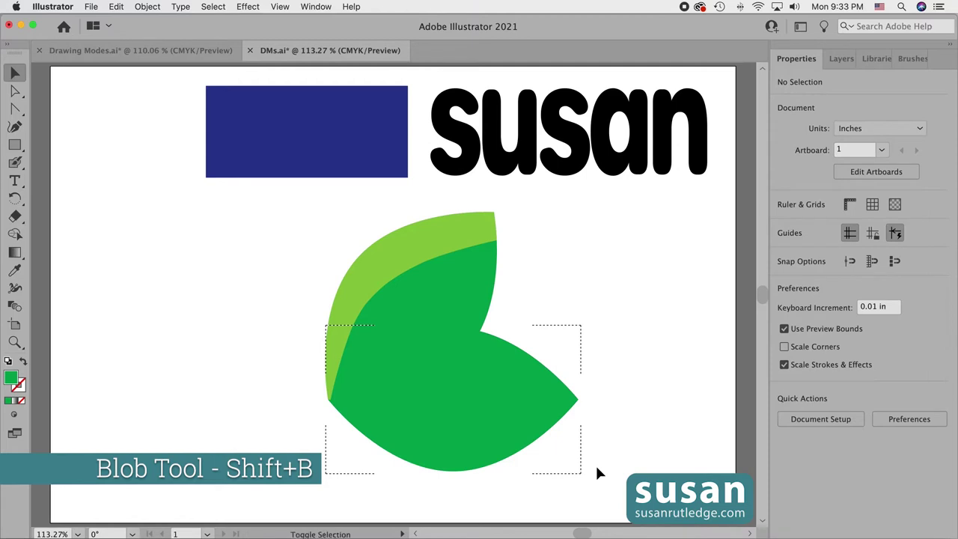
pyautogui.hotkey('shift', 'b')
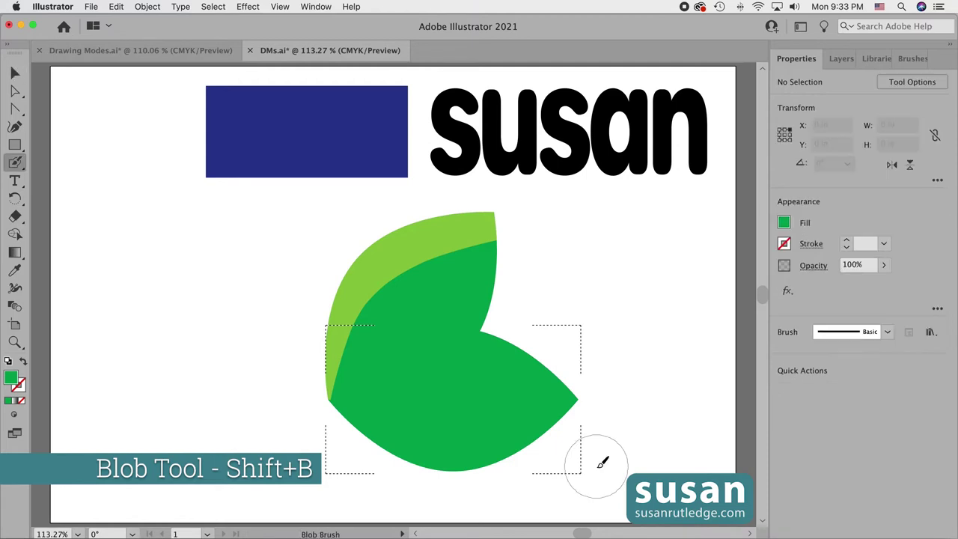
# - Set the fill to light green, brush a trial stroke across the leaves, then undo it
pyautogui.click(783, 222)
pyautogui.click(687, 326)
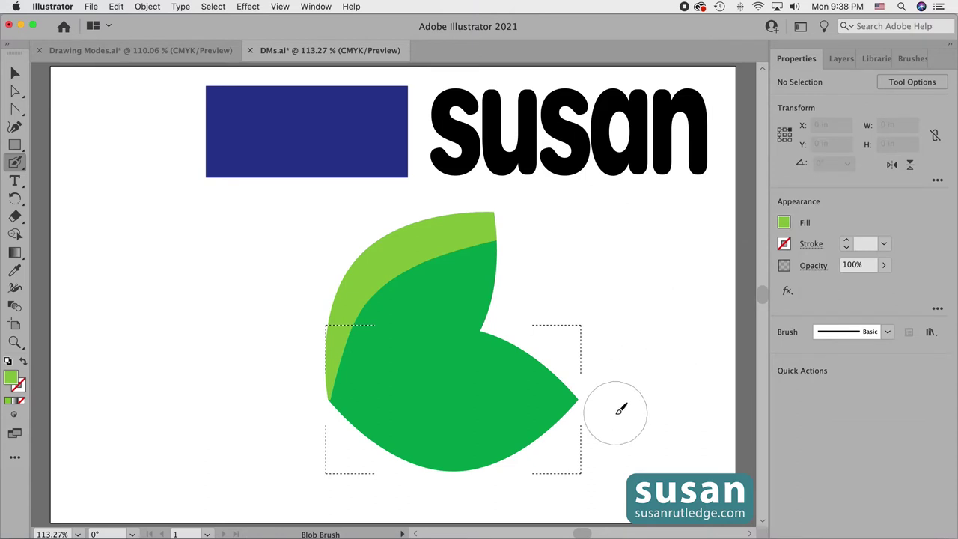
pyautogui.moveTo(610, 420)
pyautogui.mouseDown()
pyautogui.moveTo(589, 387)
pyautogui.moveTo(524, 338)
pyautogui.moveTo(402, 338)
pyautogui.moveTo(330, 360)
pyautogui.moveTo(300, 381)
pyautogui.mouseUp()
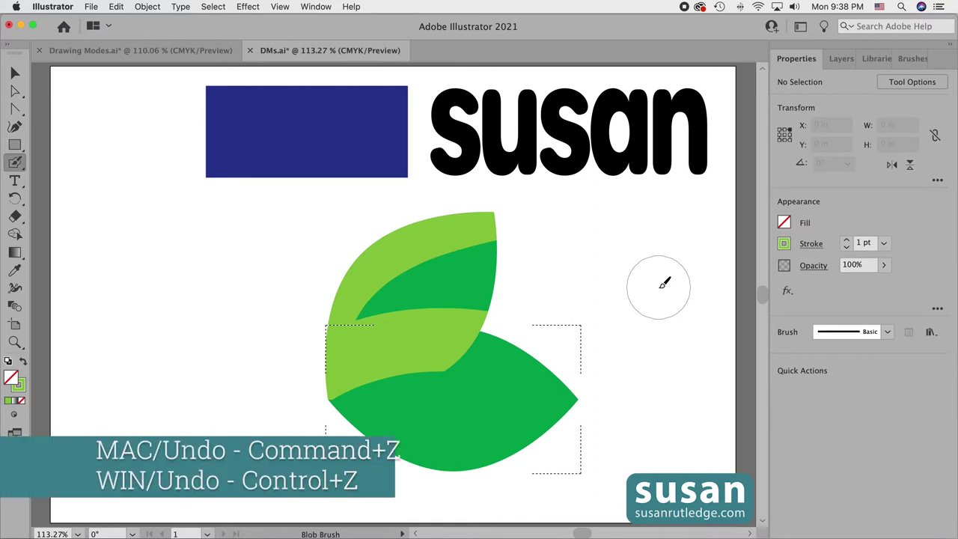
pyautogui.press('super+z')
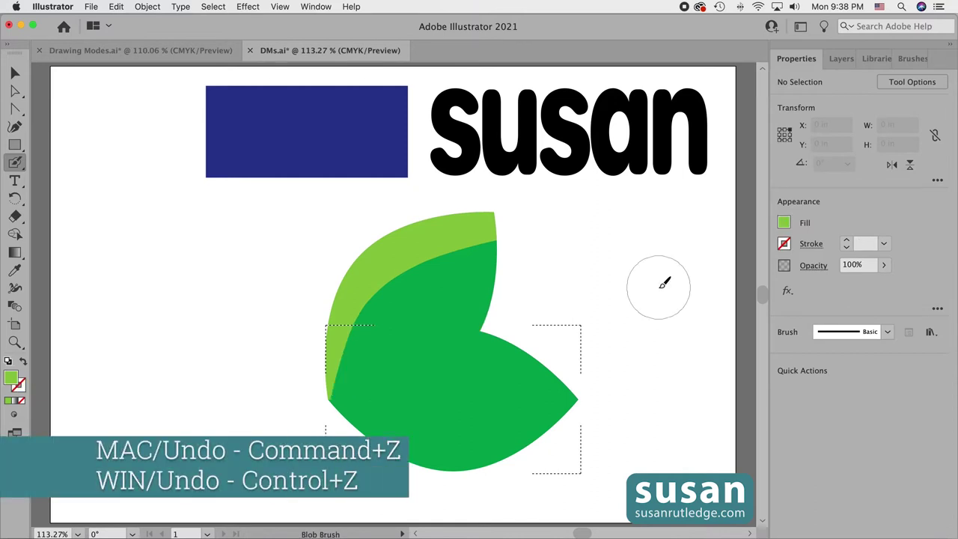
# - Shrink the Blob Brush and lock the upper leaf's <Clip Group> in the Layers panel
pyautogui.click(838, 66)
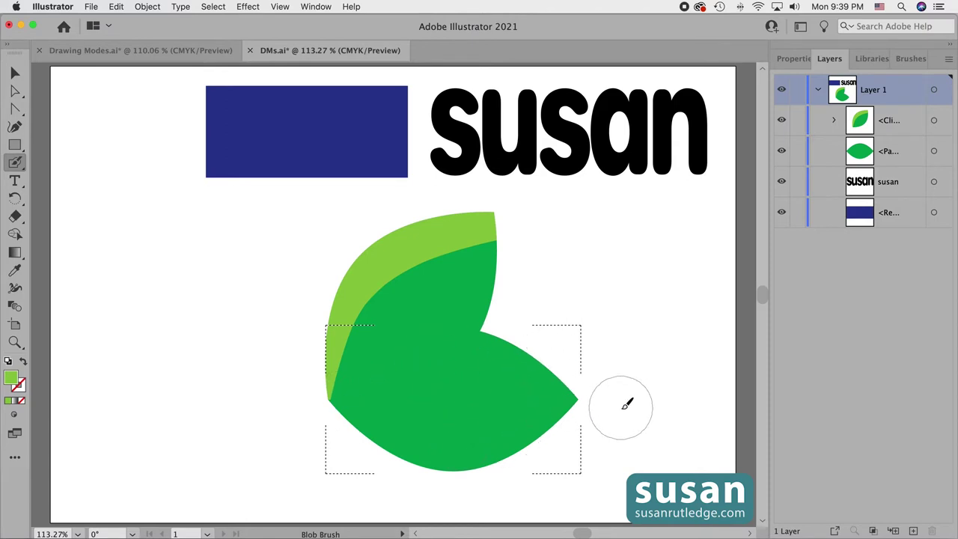
pyautogui.press('[')
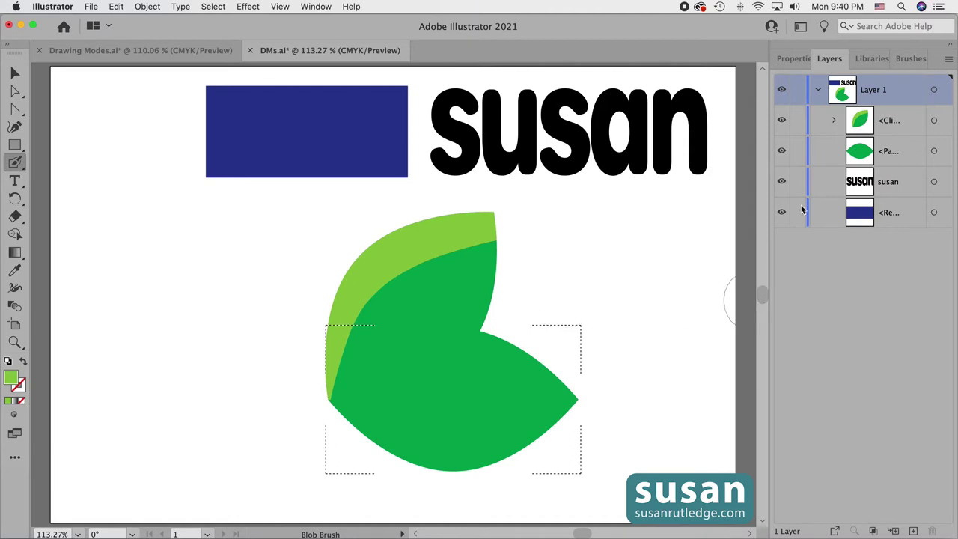
pyautogui.click(797, 122)
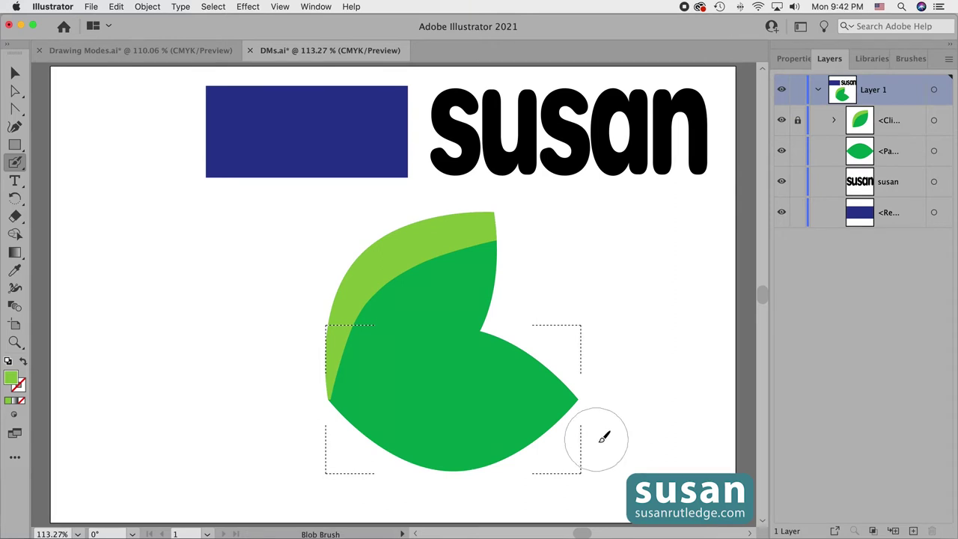
# - Paint a lime stripe along the lower leaf's right edge and a dark-green shadow along its top edge
pyautogui.moveTo(603, 438)
pyautogui.mouseDown()
pyautogui.moveTo(532, 369)
pyautogui.moveTo(477, 349)
pyautogui.moveTo(396, 341)
pyautogui.moveTo(314, 351)
pyautogui.moveTo(275, 374)
pyautogui.mouseUp()
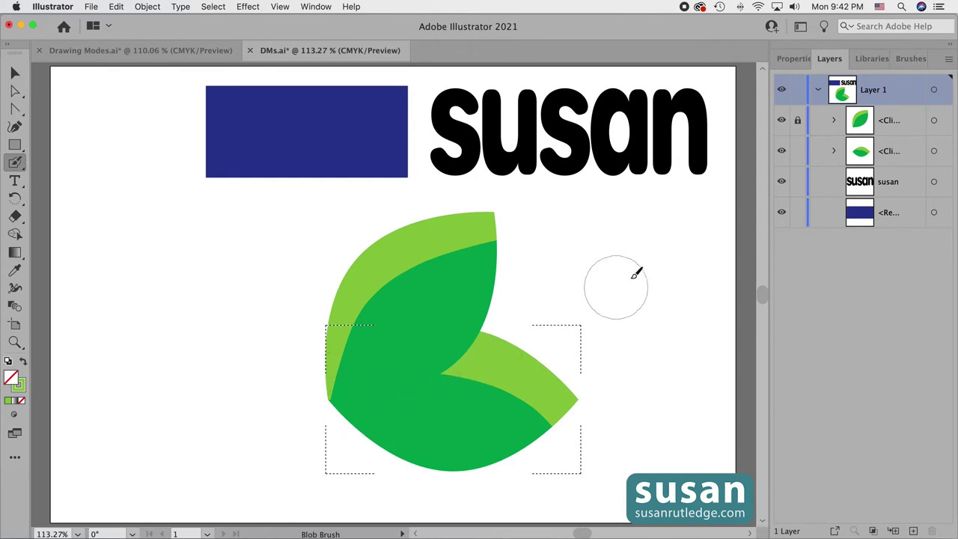
pyautogui.click(793, 58)
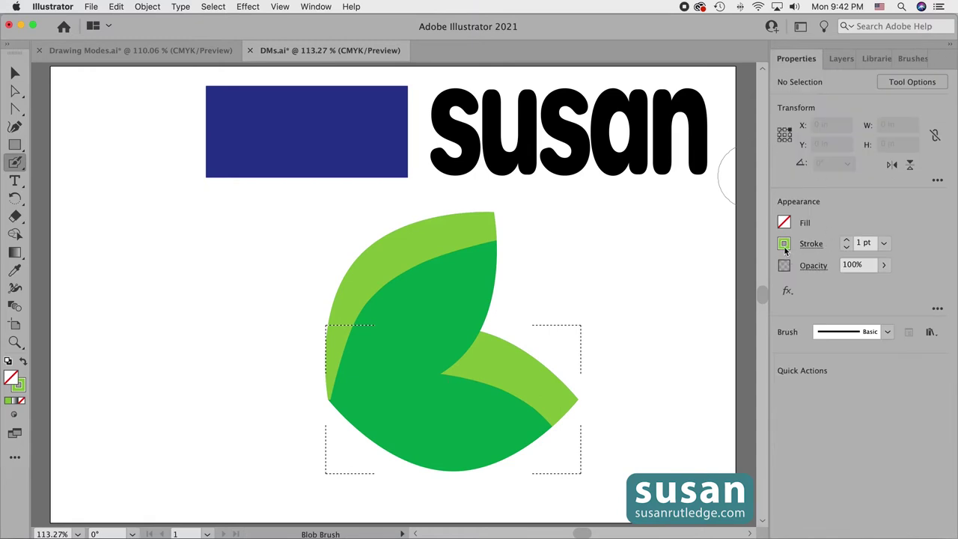
pyautogui.click(784, 245)
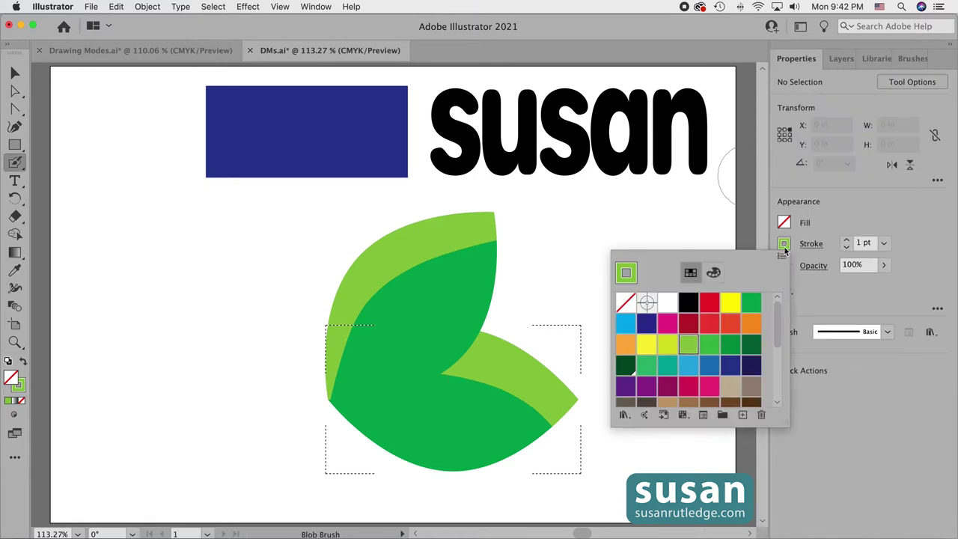
pyautogui.click(751, 343)
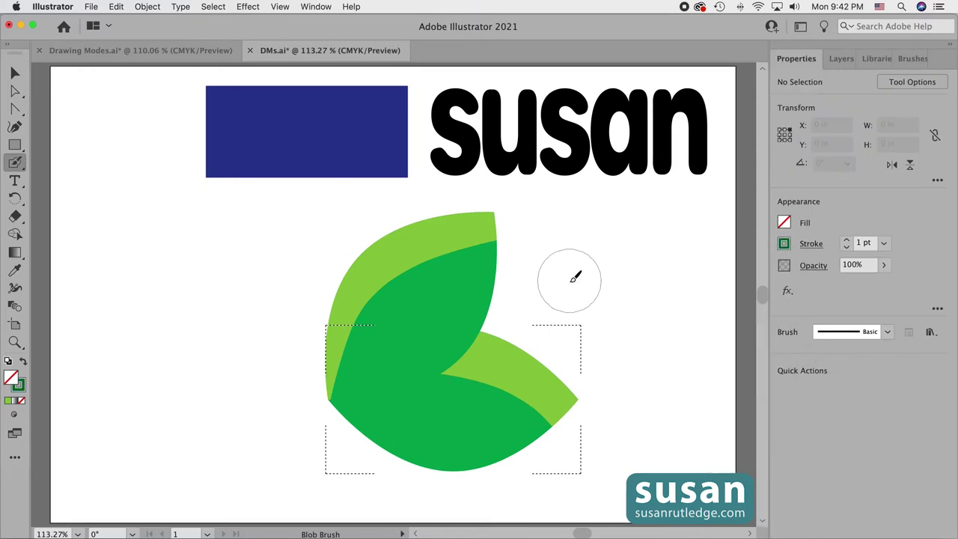
pyautogui.moveTo(478, 290)
pyautogui.mouseDown()
pyautogui.moveTo(442, 342)
pyautogui.moveTo(400, 367)
pyautogui.moveTo(307, 368)
pyautogui.mouseUp()
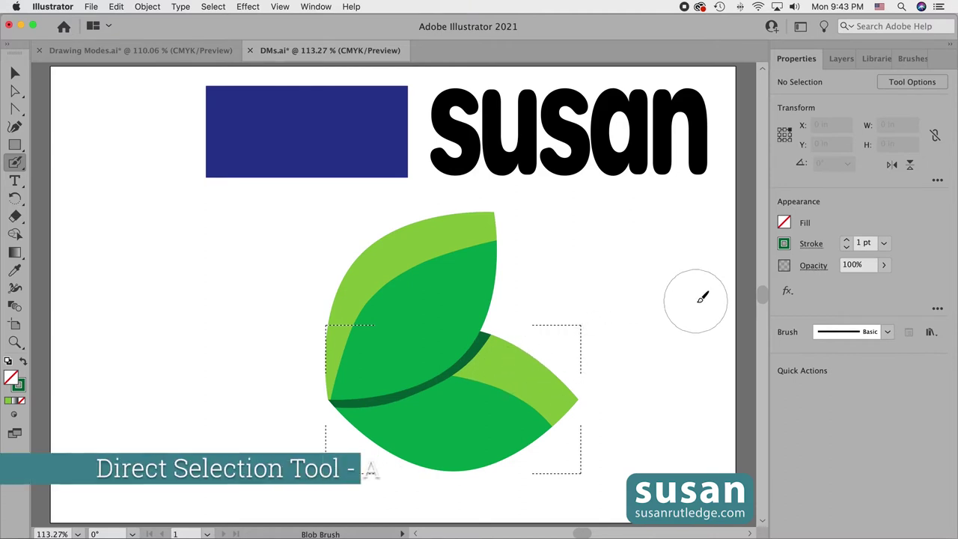
# - Set the dark-green shadow band's opacity to 35%, deselect it, and return to Draw Normal mode
pyautogui.press('a')
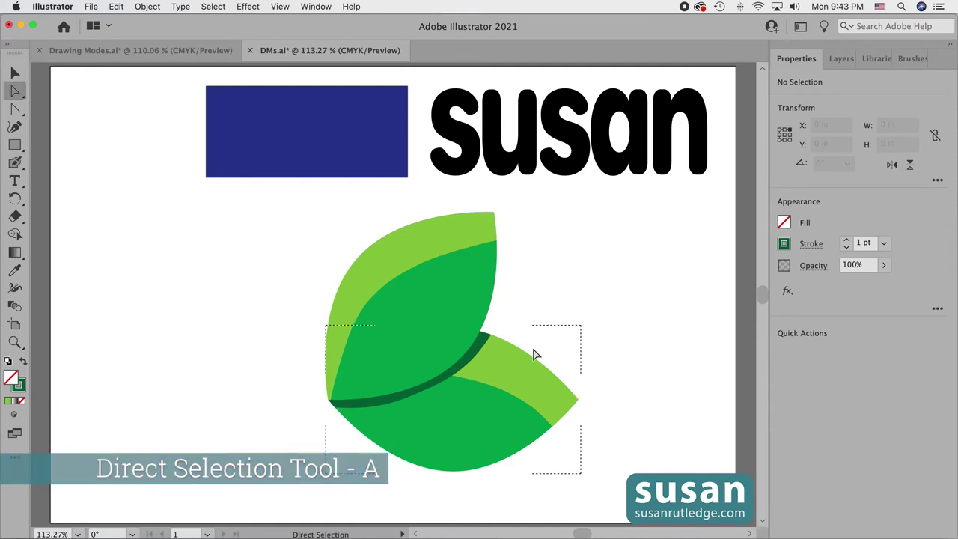
pyautogui.click(477, 364)
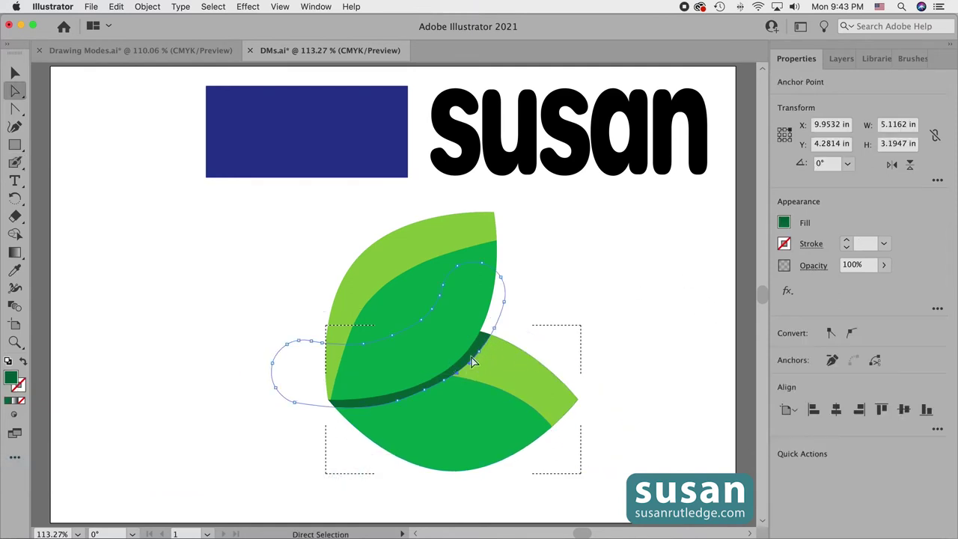
pyautogui.click(852, 265)
pyautogui.write('35')
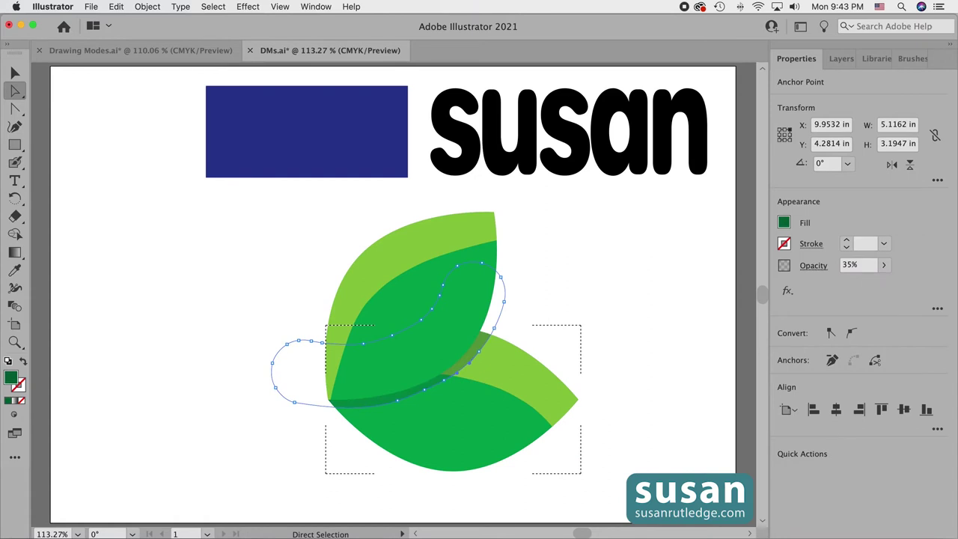
pyautogui.click(566, 298)
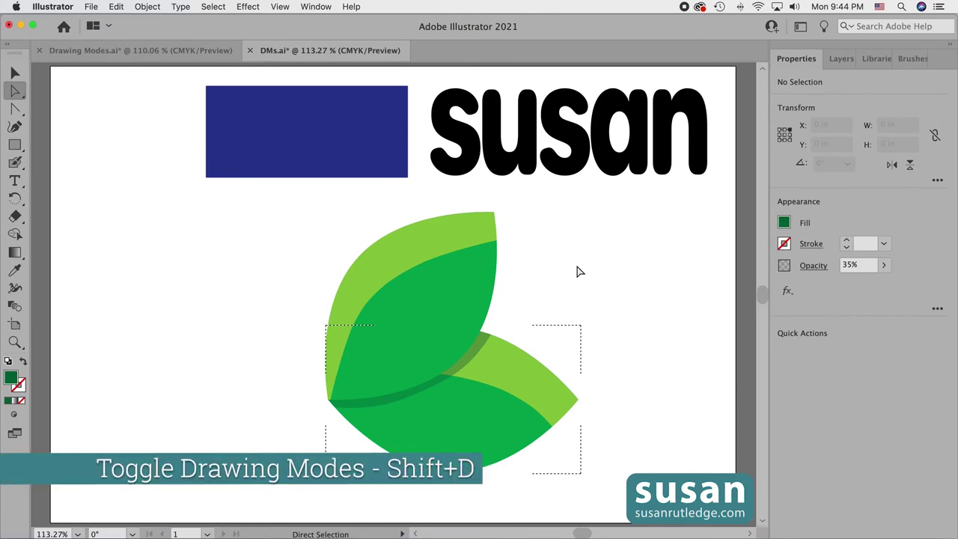
pyautogui.hotkey('shift', 'd')
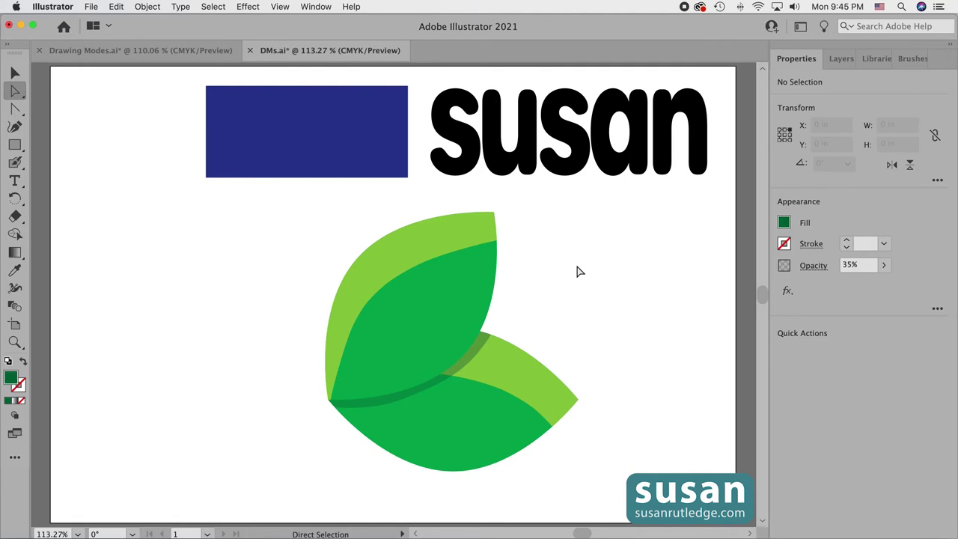
# - In Layers, unlock and expand the upper leaf's clip group and select its inner lime path
pyautogui.click(840, 60)
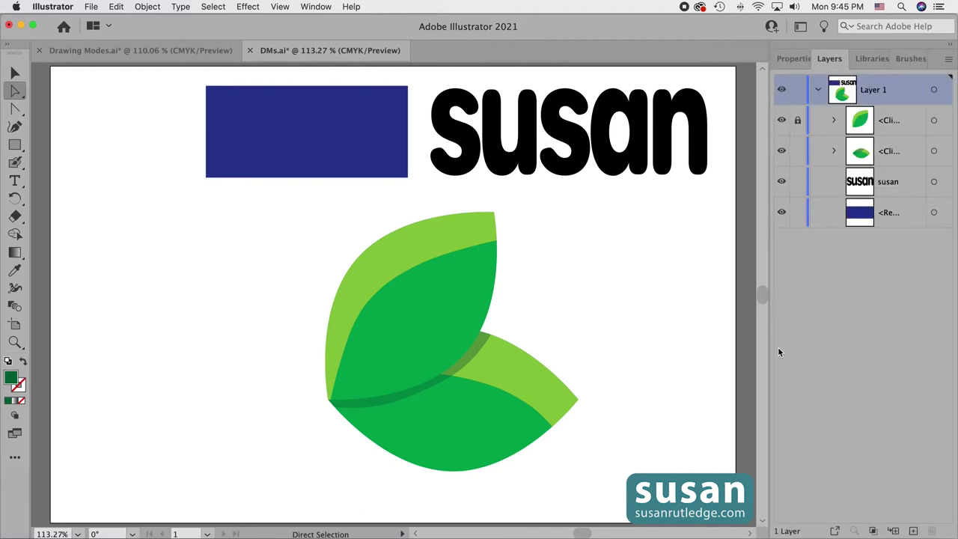
pyautogui.click(797, 121)
pyautogui.click(834, 120)
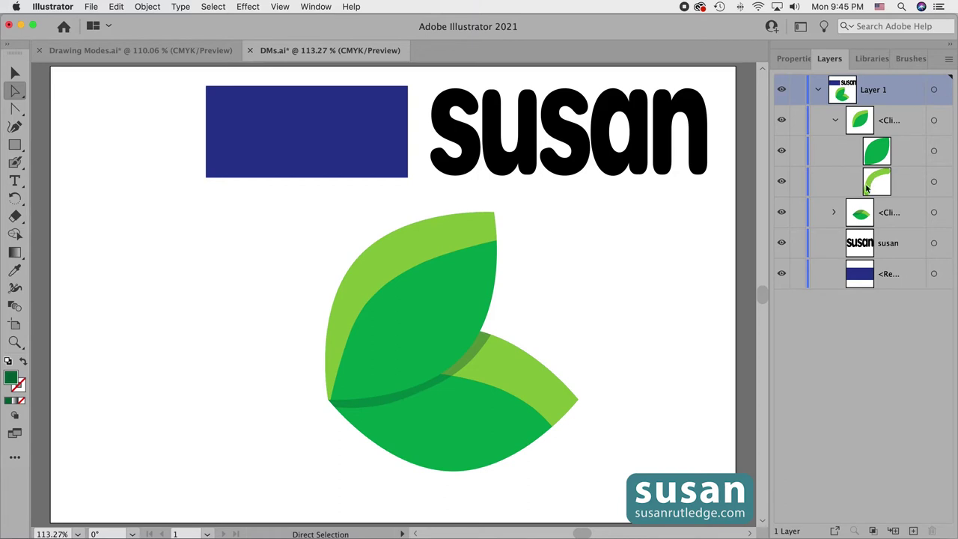
pyautogui.click(934, 181)
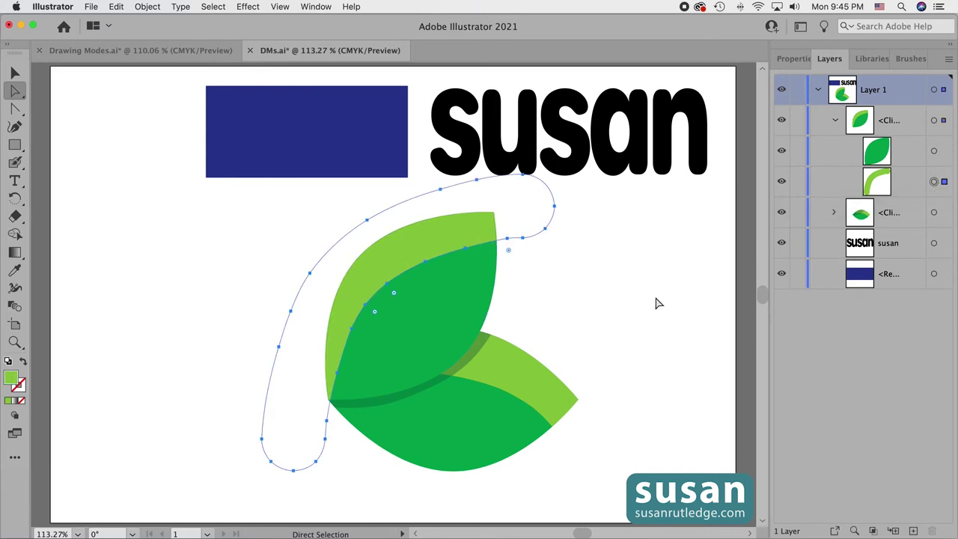
# - Fill the selected inner leaf path with yellow and deselect to check the result
pyautogui.click(794, 60)
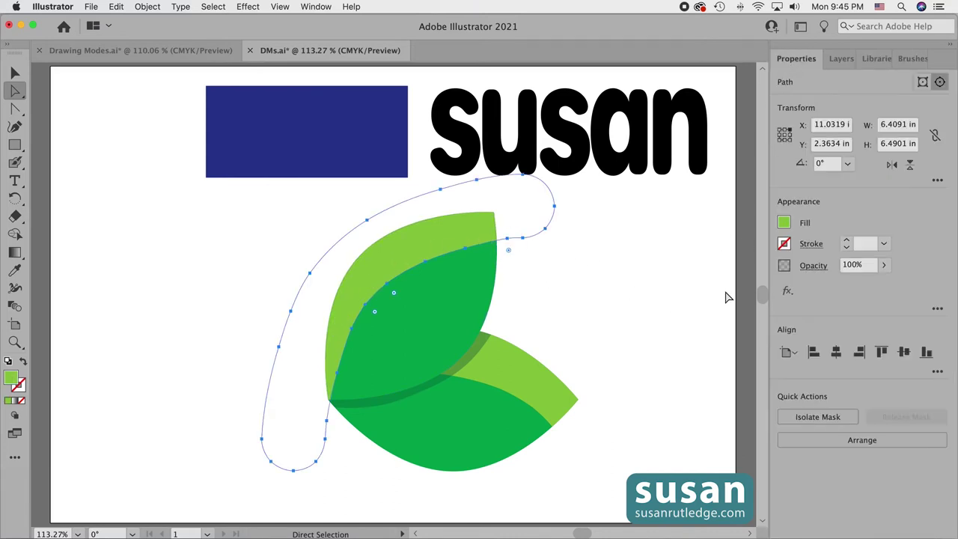
pyautogui.click(783, 223)
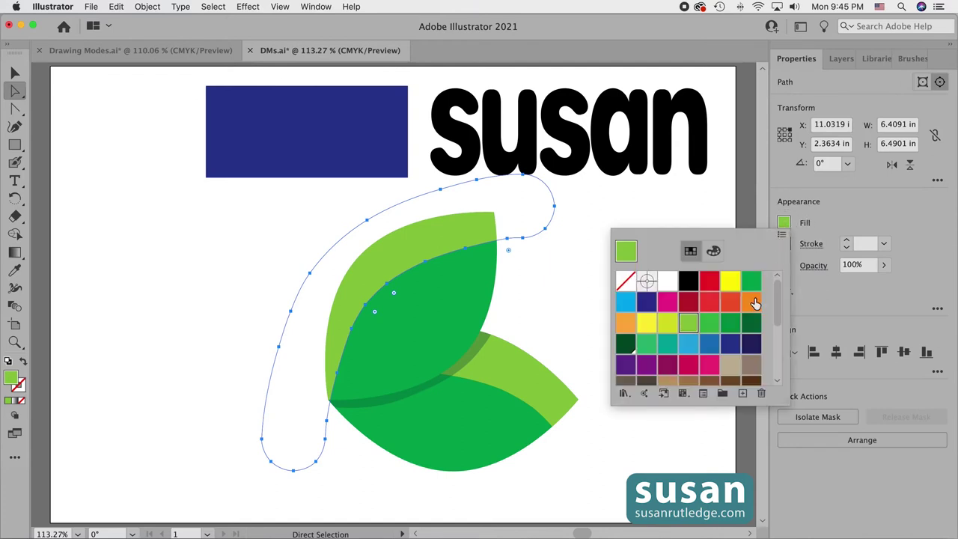
pyautogui.click(647, 322)
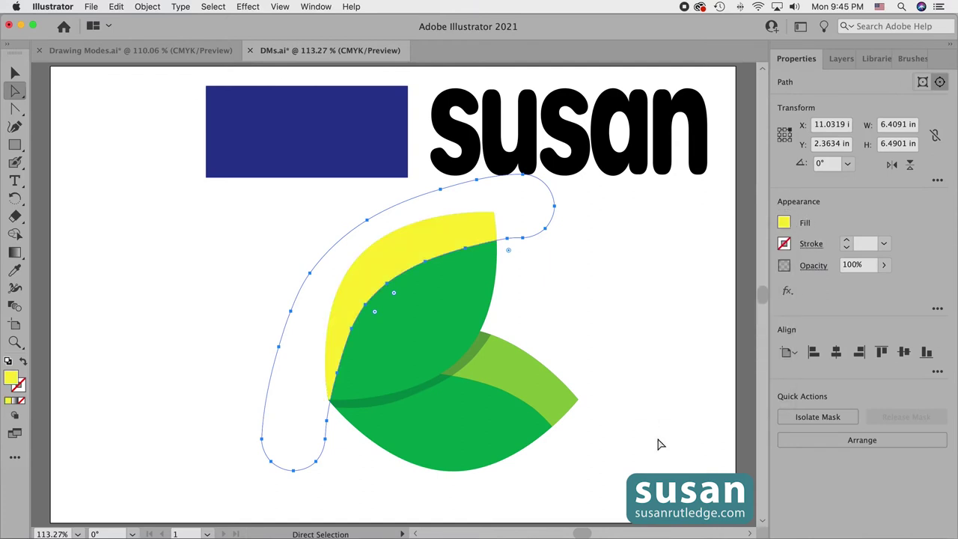
pyautogui.click(668, 323)
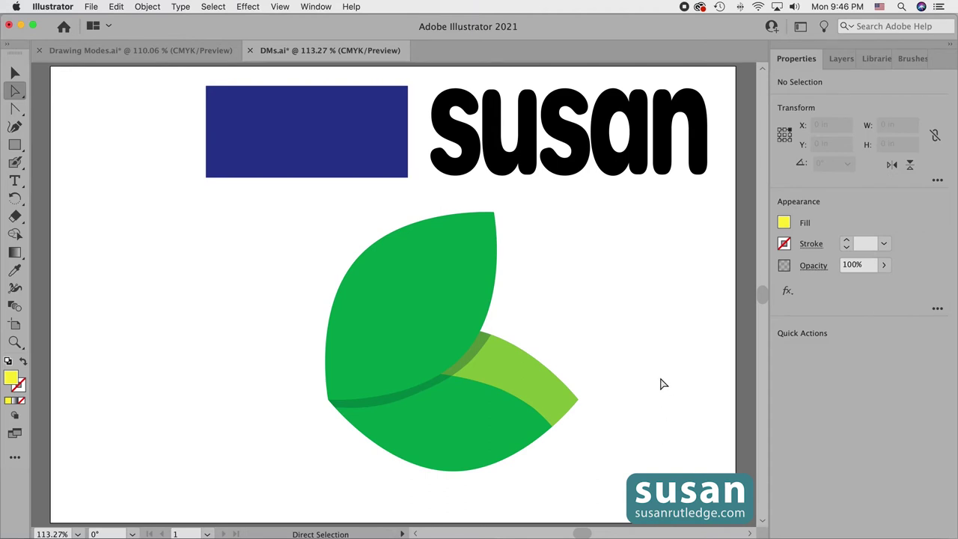
# - Group the whole leaf artwork and show its bounding box
pyautogui.press('v')
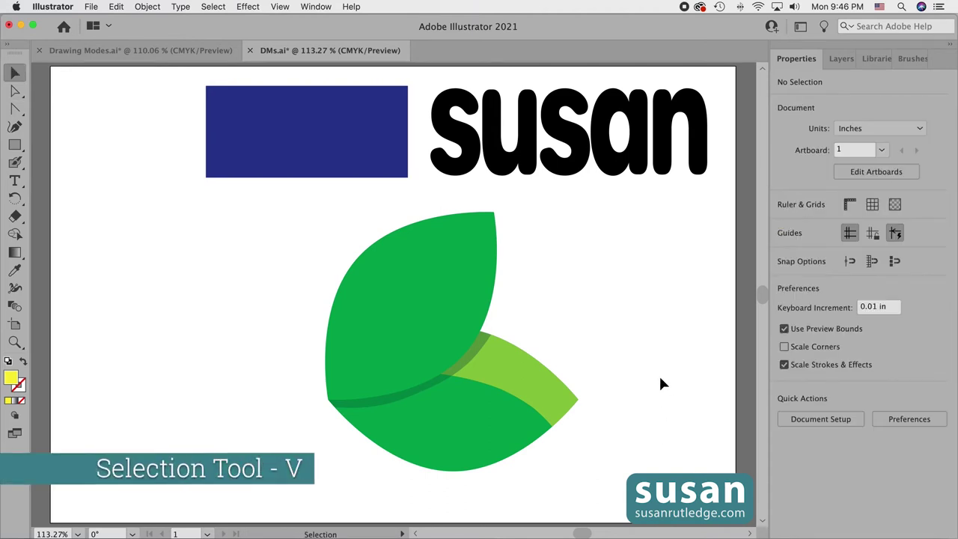
pyautogui.moveTo(310, 225); pyautogui.dragTo(548, 479)
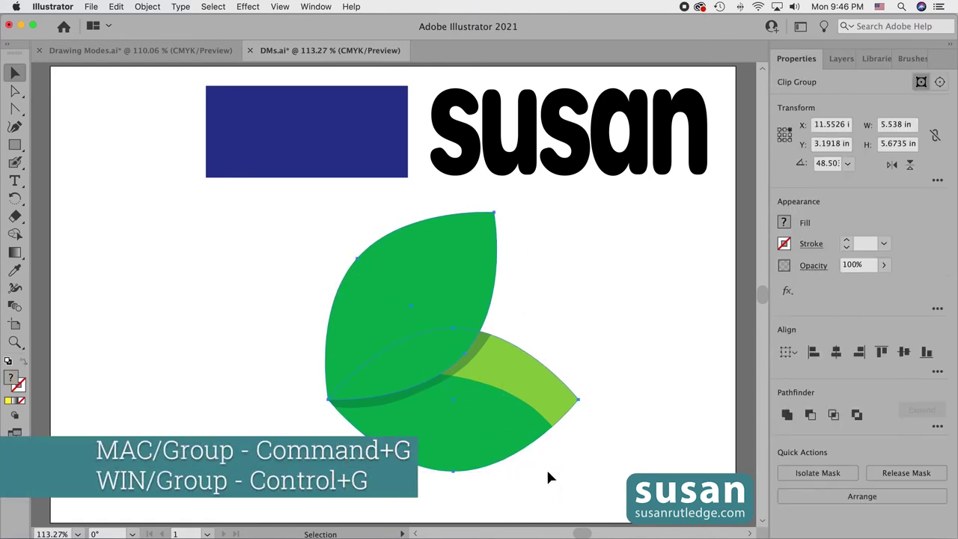
pyautogui.press('super')
pyautogui.press('super+g')
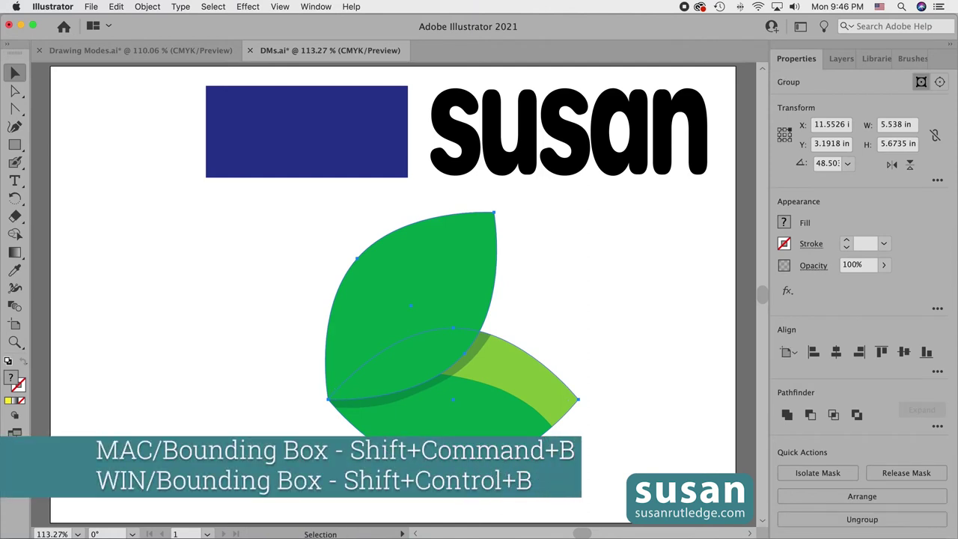
pyautogui.press('shift+super+b')
# - Shrink the leaves into the top-left corner, then move the navy rectangle down and widen it to about 10.44 × 3.07 in
pyautogui.moveTo(546, 467); pyautogui.dragTo(446, 328)
pyautogui.click(504, 339)
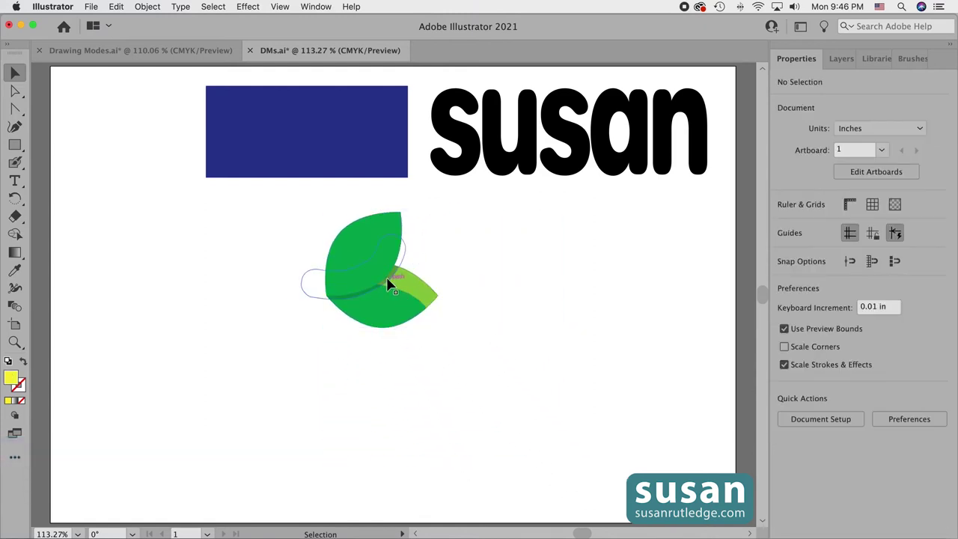
pyautogui.moveTo(388, 282); pyautogui.dragTo(126, 142)
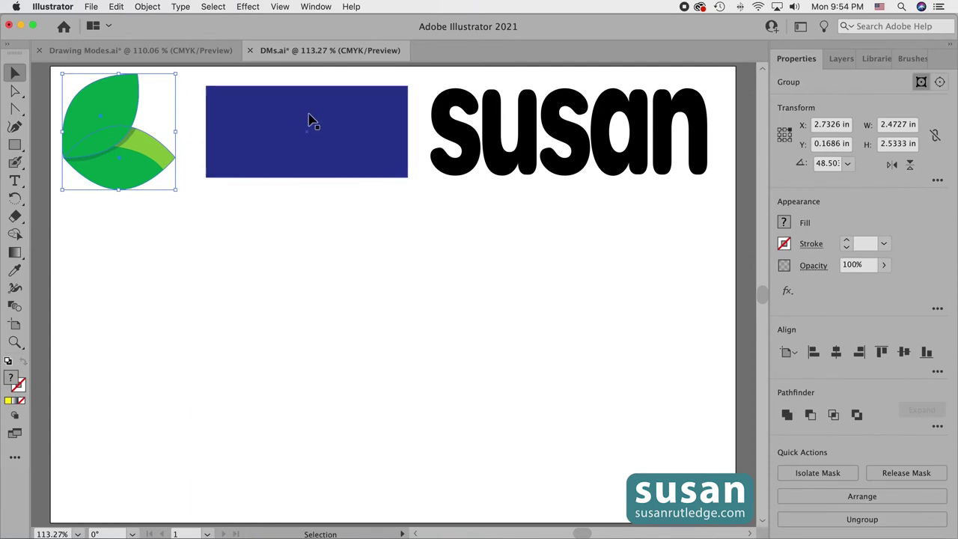
pyautogui.moveTo(312, 121); pyautogui.dragTo(245, 252)
pyautogui.moveTo(356, 308); pyautogui.dragTo(631, 355)
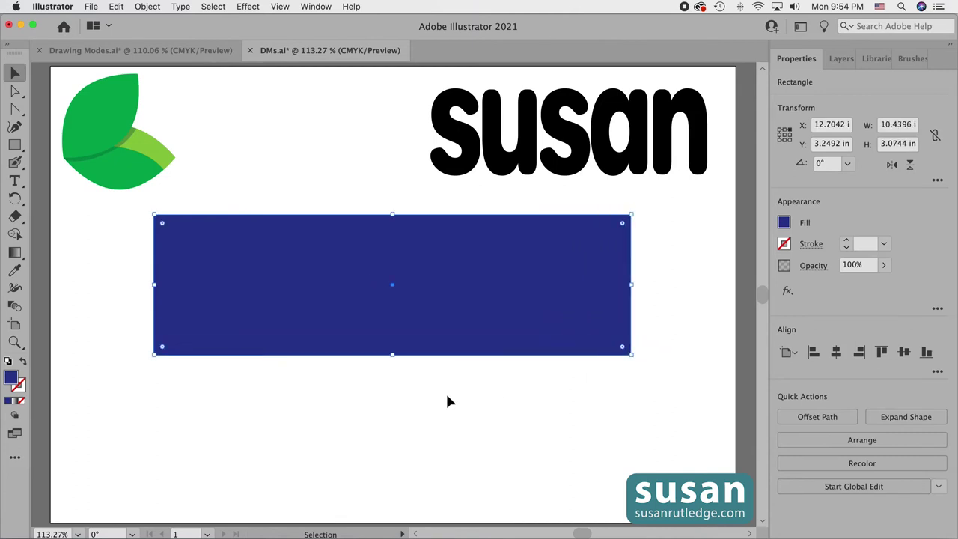
# - Set Draw Inside on the navy rectangle and ready the Blob Brush with a magenta fill
pyautogui.click(14, 416)
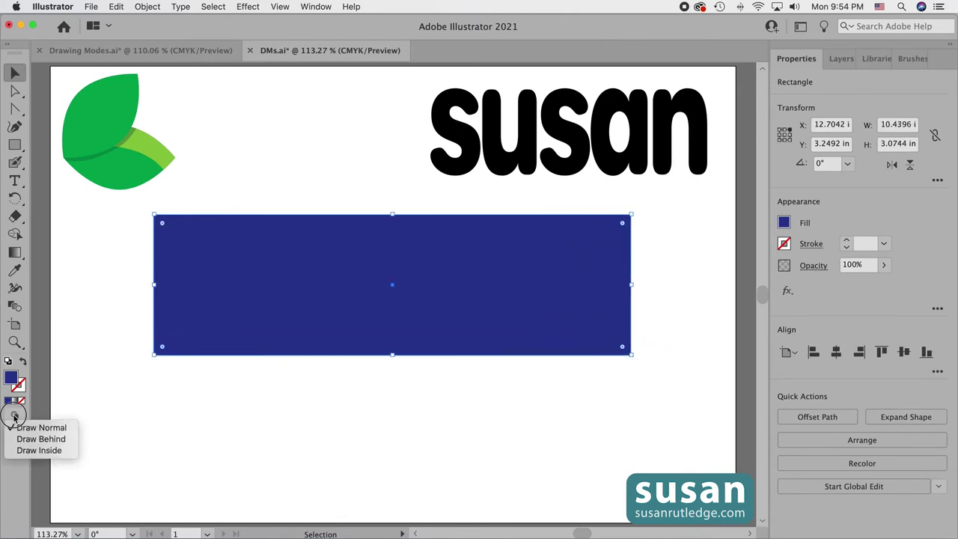
pyautogui.click(43, 450)
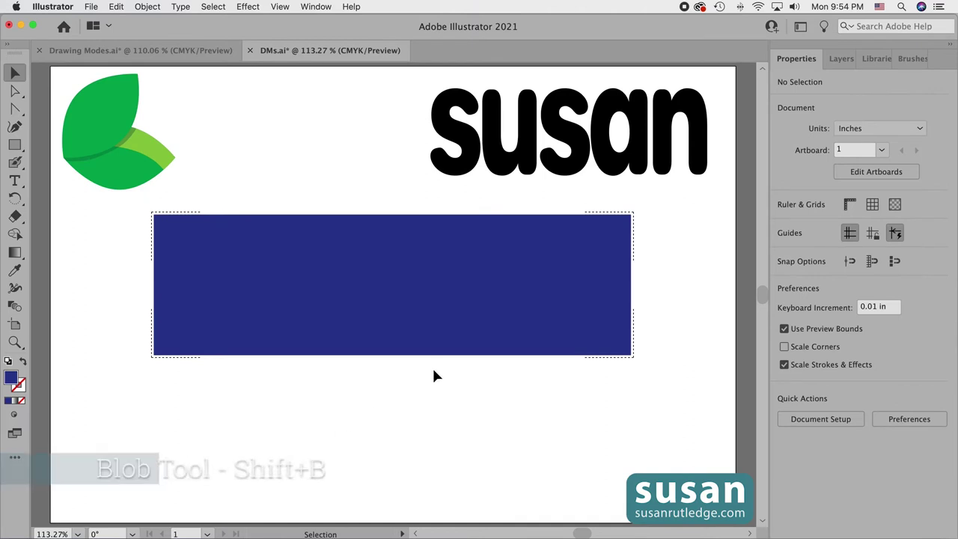
pyautogui.hotkey('shift', 'b')
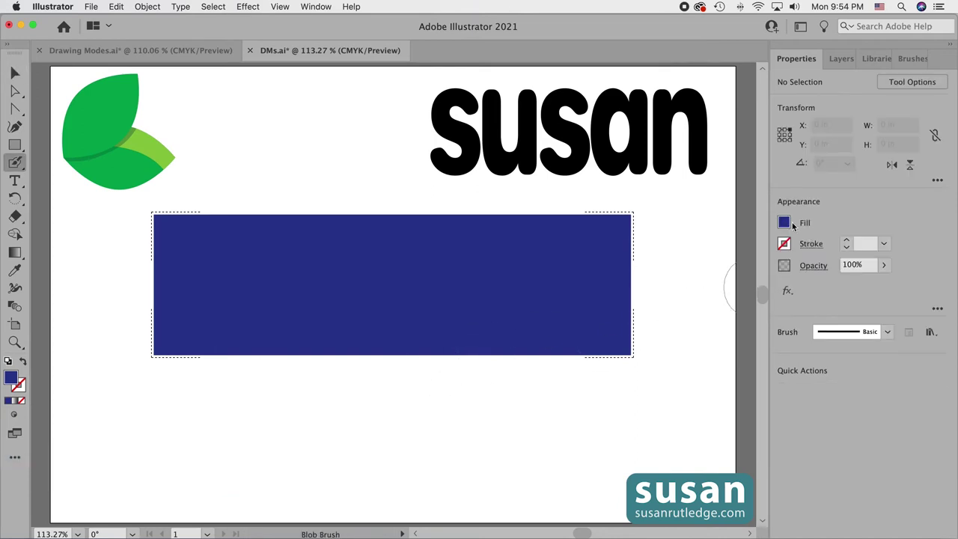
pyautogui.click(784, 223)
pyautogui.click(664, 307)
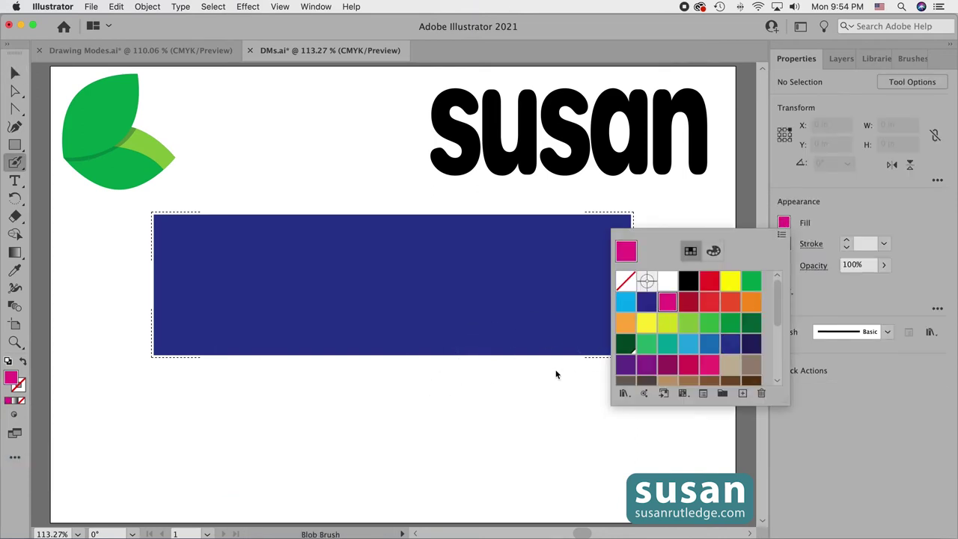
pyautogui.click(555, 368)
# - Dab about a dozen magenta dots across the rectangle, including along its edges and corners
pyautogui.click(202, 216)
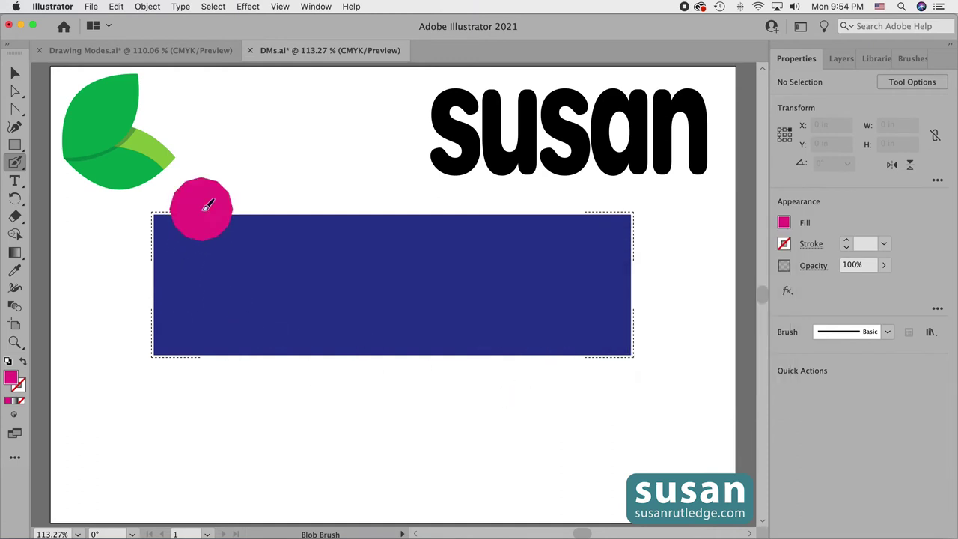
pyautogui.hotkey('shift', 'x')
pyautogui.click(146, 292)
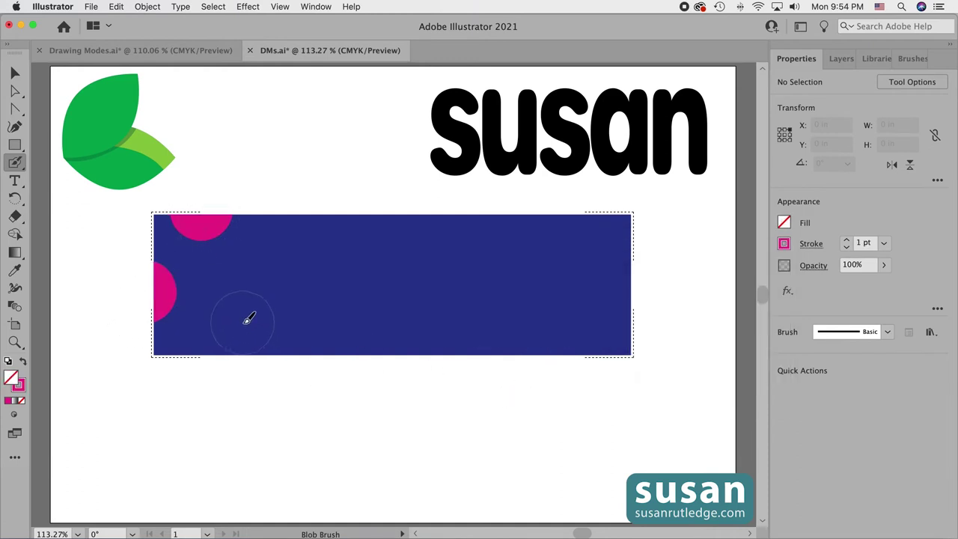
pyautogui.click(234, 330)
pyautogui.click(290, 257)
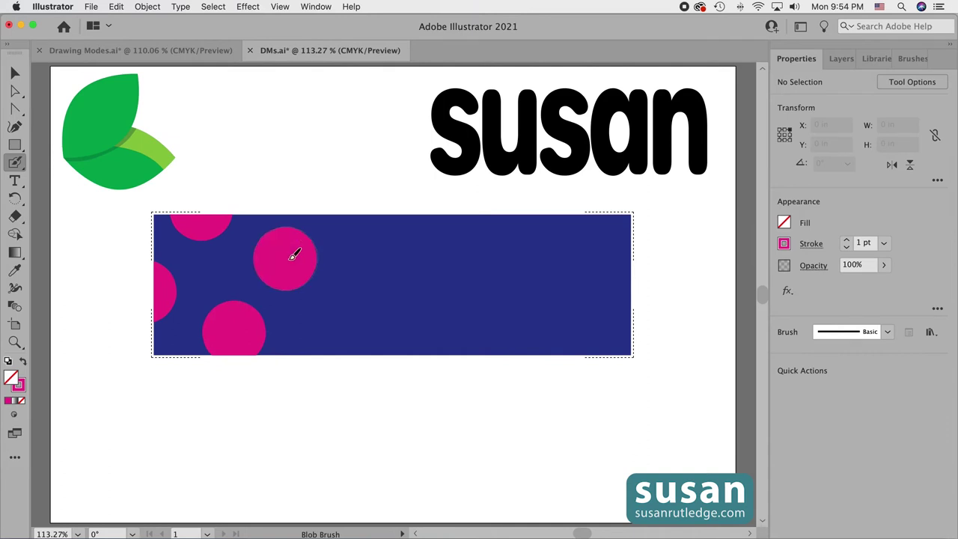
pyautogui.click(383, 211)
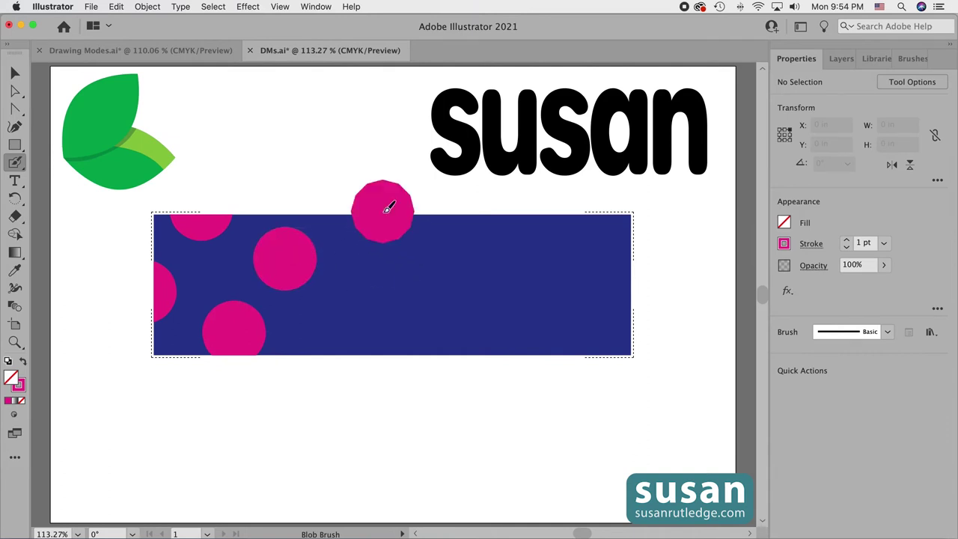
pyautogui.click(344, 358)
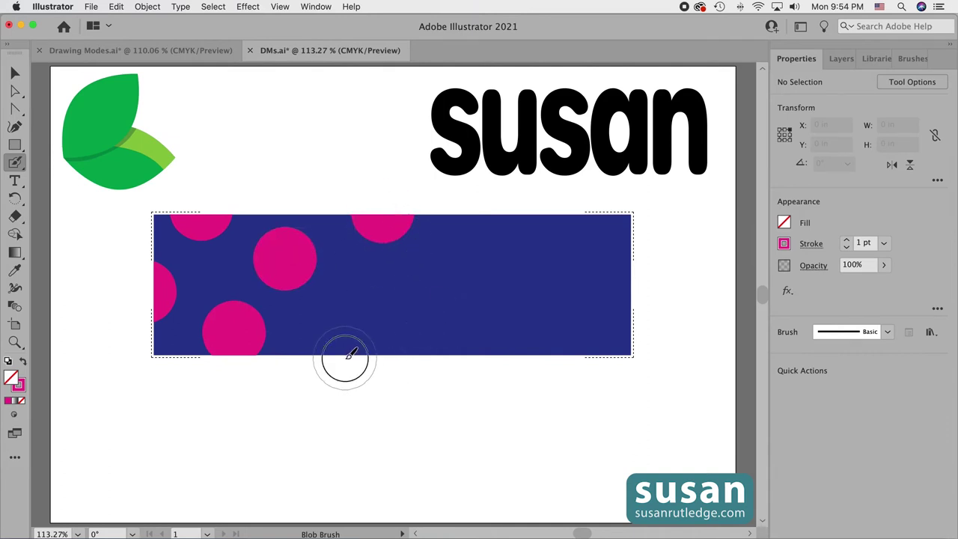
pyautogui.click(439, 303)
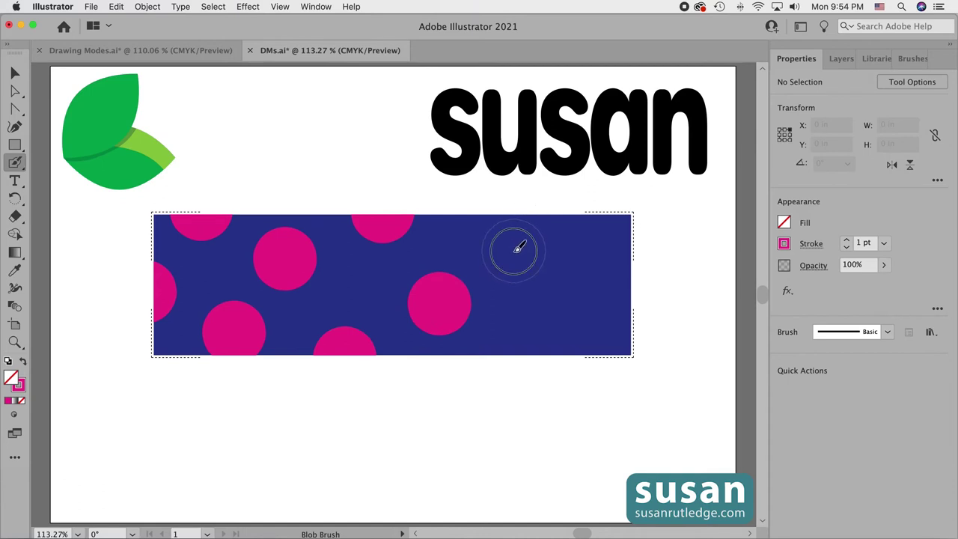
pyautogui.click(513, 251)
pyautogui.click(621, 217)
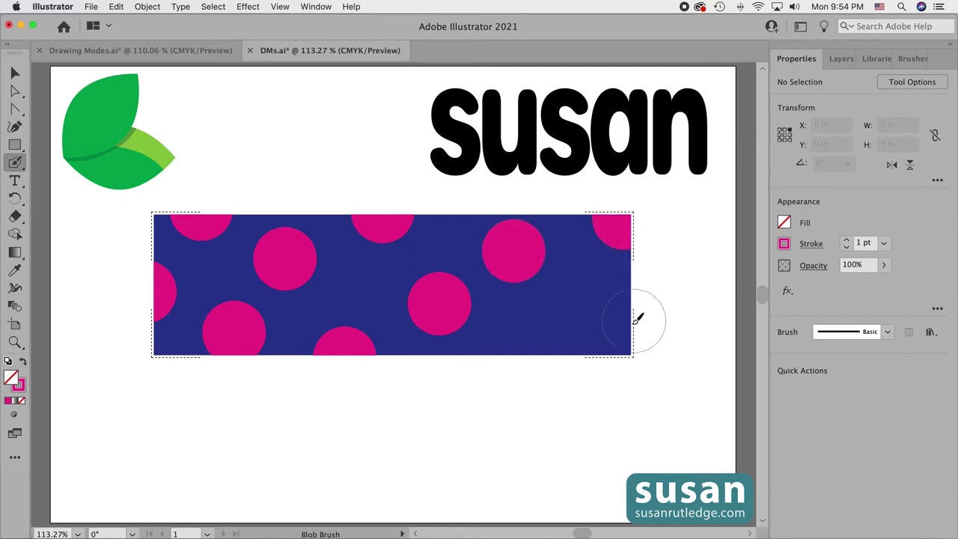
pyautogui.click(581, 312)
pyautogui.click(632, 371)
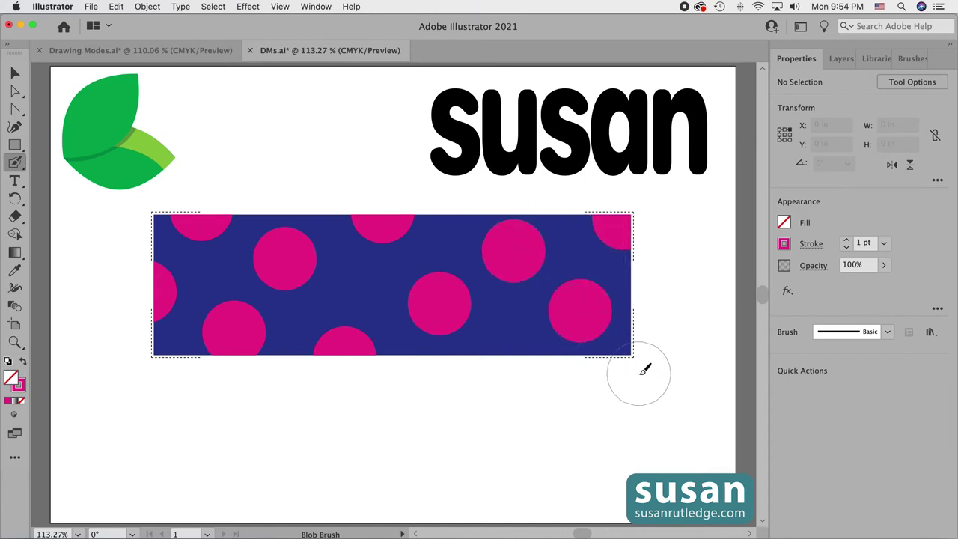
pyautogui.click(506, 375)
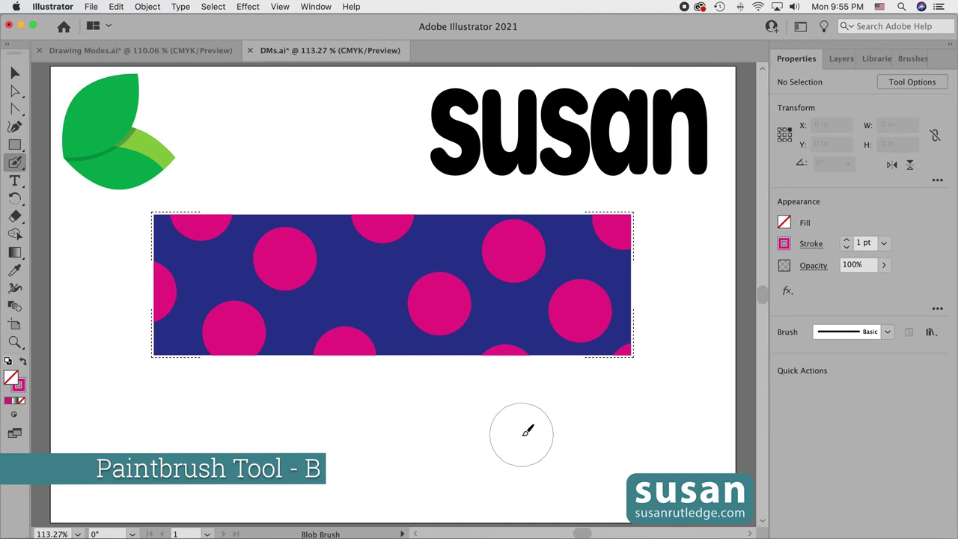
# - Select the Paintbrush with the Pink Circles brush from the Brushes library
pyautogui.press('b')
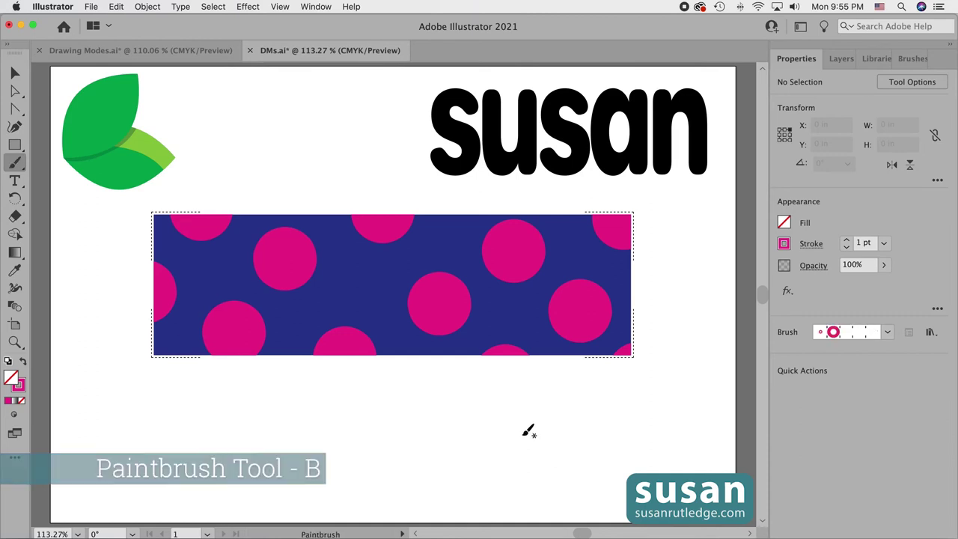
pyautogui.click(909, 60)
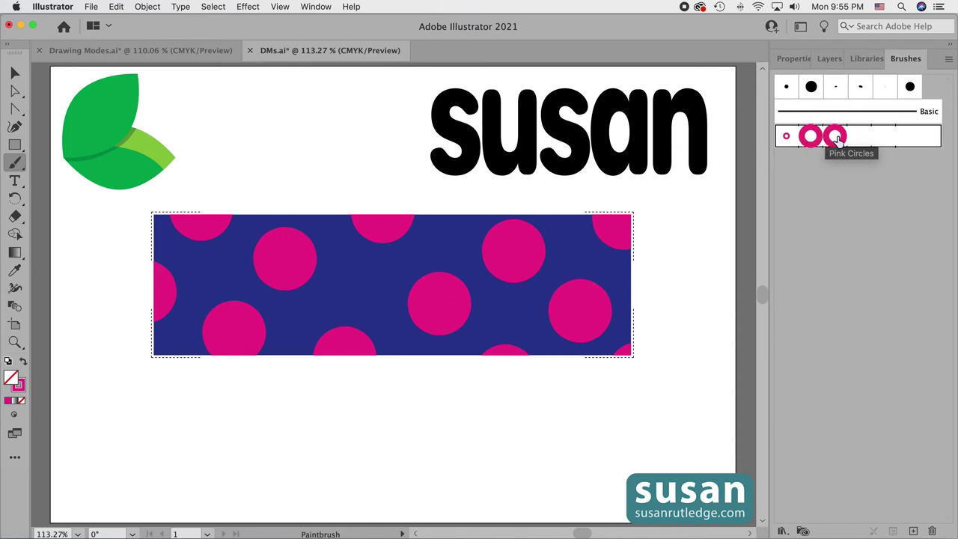
pyautogui.click(795, 59)
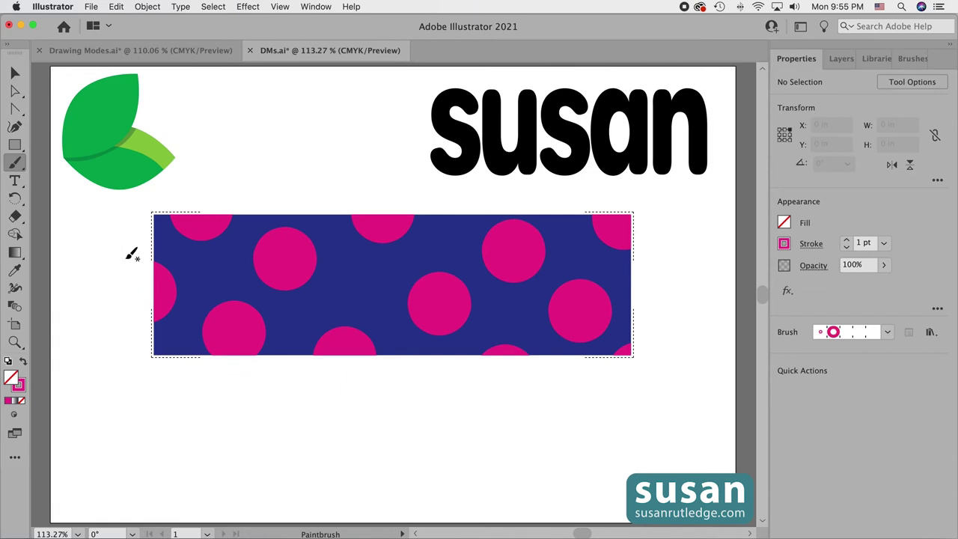
# - Draw three beaded strokes through the rectangle's left, middle and right, then return to Draw Normal
pyautogui.moveTo(108, 256)
pyautogui.mouseDown()
pyautogui.moveTo(191, 267)
pyautogui.moveTo(208, 282)
pyautogui.moveTo(228, 268)
pyautogui.moveTo(241, 232)
pyautogui.moveTo(297, 200)
pyautogui.moveTo(320, 217)
pyautogui.moveTo(344, 283)
pyautogui.moveTo(279, 392)
pyautogui.mouseUp()
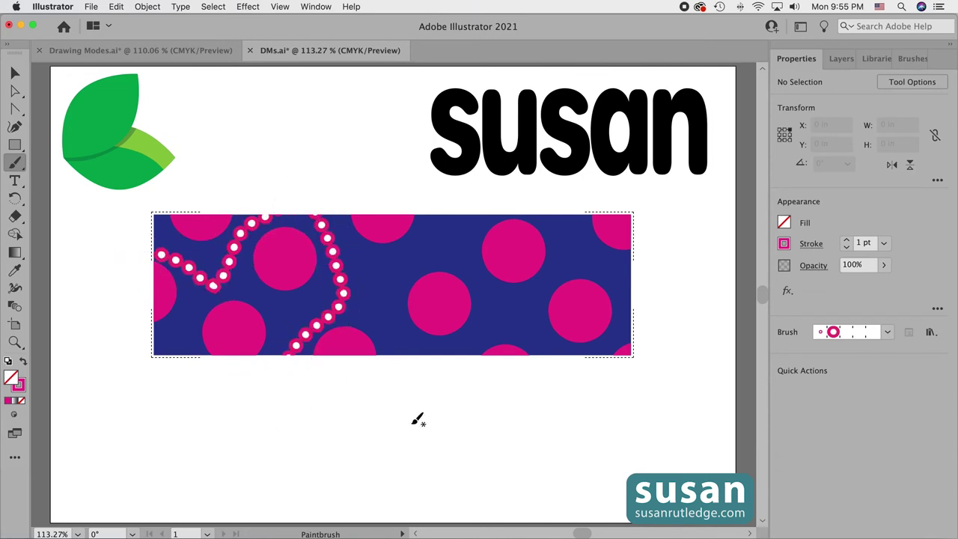
pyautogui.moveTo(443, 377)
pyautogui.mouseDown()
pyautogui.moveTo(380, 299)
pyautogui.moveTo(448, 195)
pyautogui.mouseUp()
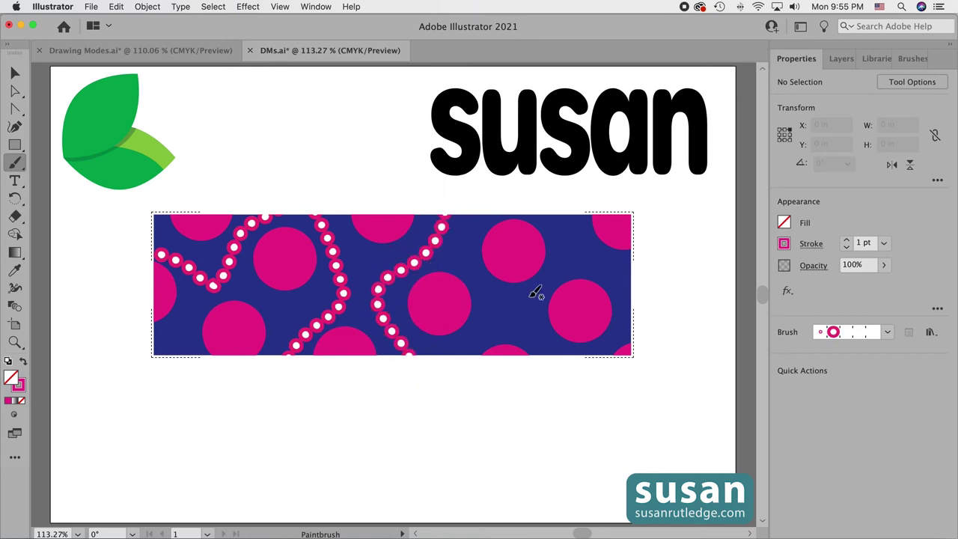
pyautogui.moveTo(580, 369)
pyautogui.mouseDown()
pyautogui.moveTo(536, 349)
pyautogui.moveTo(523, 316)
pyautogui.moveTo(562, 244)
pyautogui.moveTo(566, 199)
pyautogui.mouseUp()
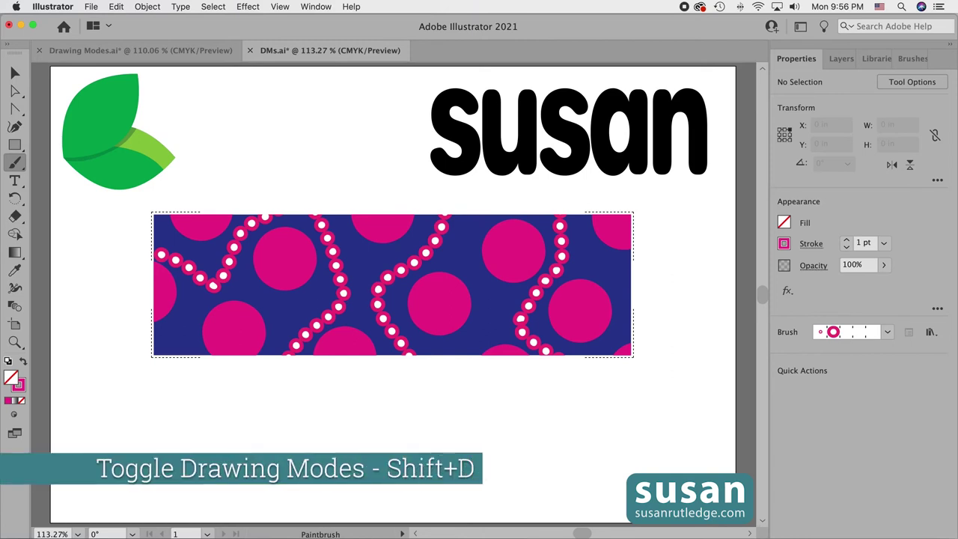
pyautogui.hotkey('shift', 'd')
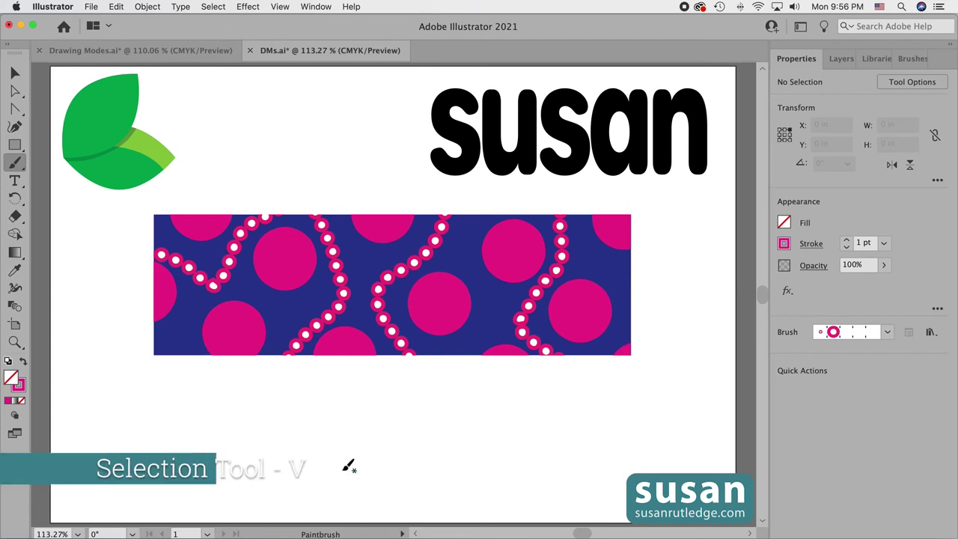
# - Shrink the patterned rectangle and move it up beside the leaf logo
pyautogui.press('v')
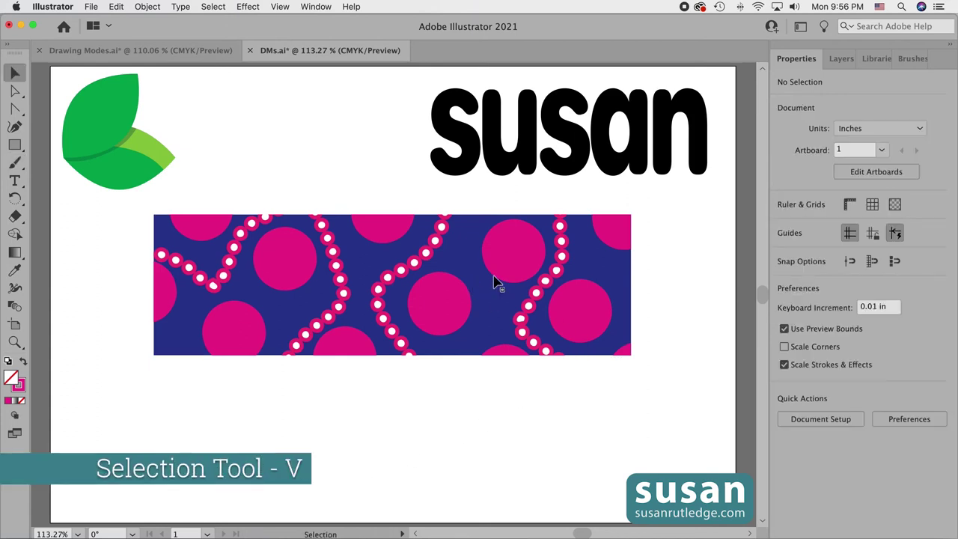
pyautogui.moveTo(265, 200); pyautogui.dragTo(479, 407)
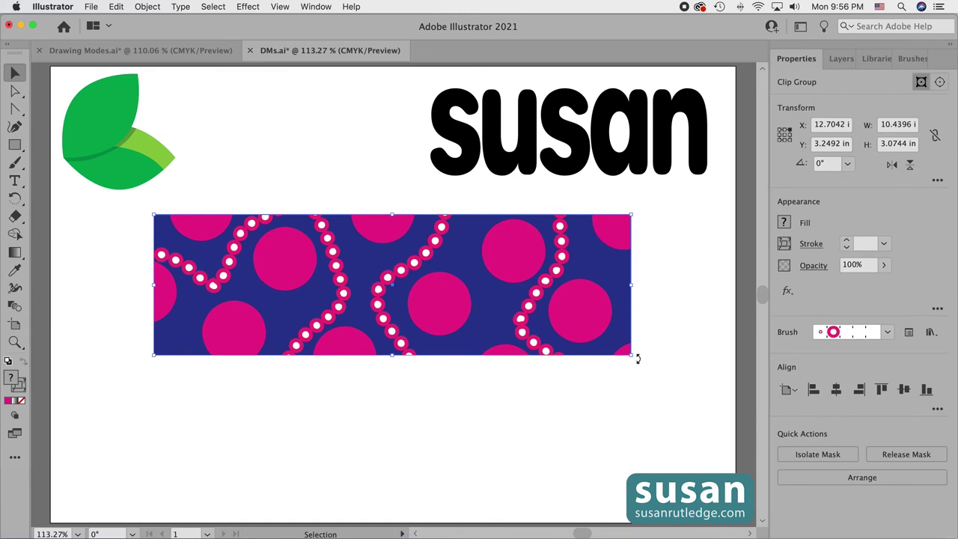
pyautogui.moveTo(631, 354); pyautogui.dragTo(376, 282)
pyautogui.moveTo(250, 256); pyautogui.dragTo(283, 131)
pyautogui.click(560, 203)
# - Move the susan text to mid-canvas, enlarge it, and hide its bounding box
pyautogui.moveTo(577, 147); pyautogui.dragTo(349, 284)
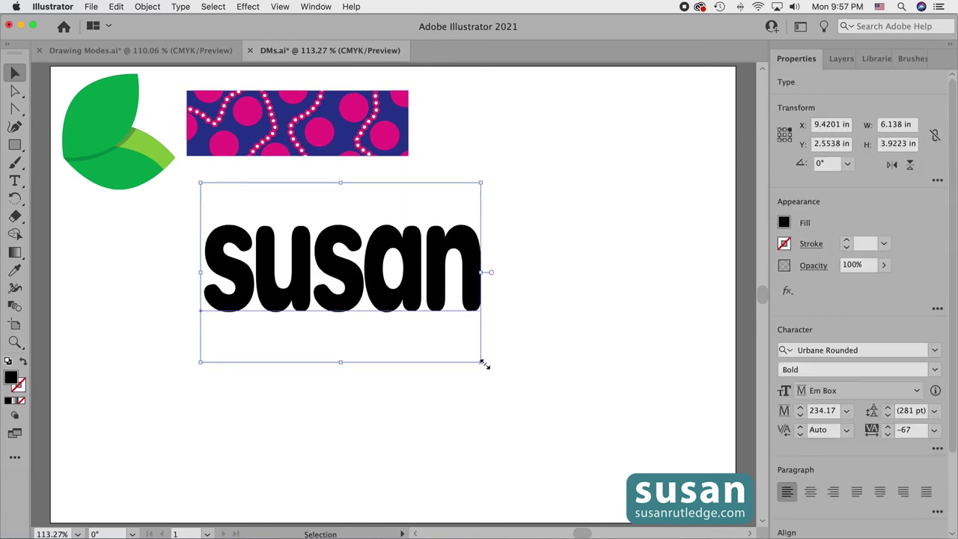
pyautogui.moveTo(483, 362); pyautogui.dragTo(650, 458)
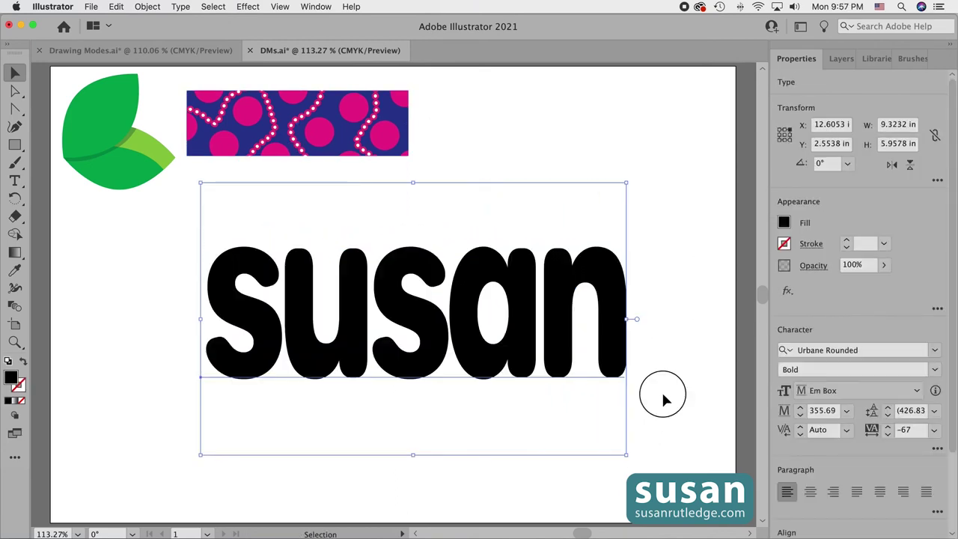
pyautogui.click(667, 397)
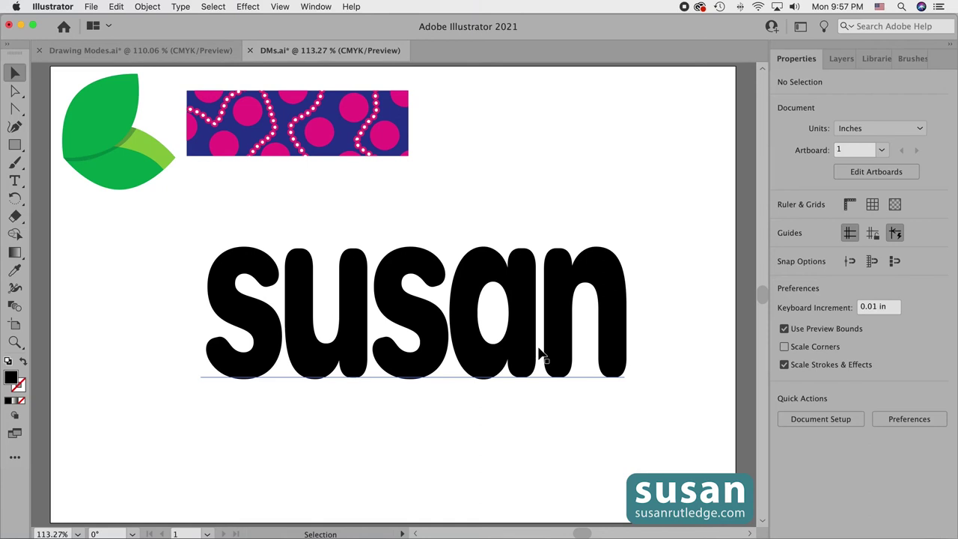
pyautogui.click(425, 274)
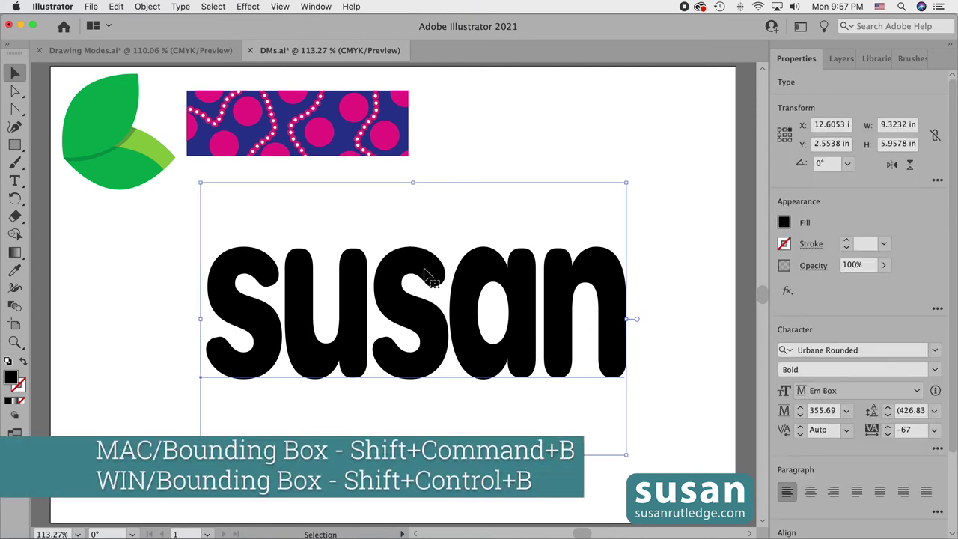
pyautogui.press('shift+super+b')
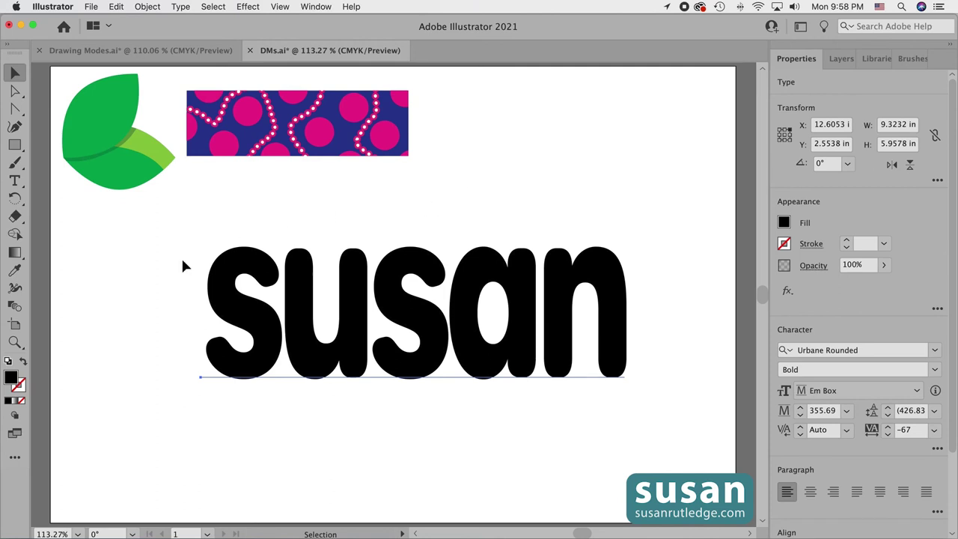
# - Set Draw Inside on the susan text and ready the Rectangle tool with a red fill
pyautogui.click(14, 414)
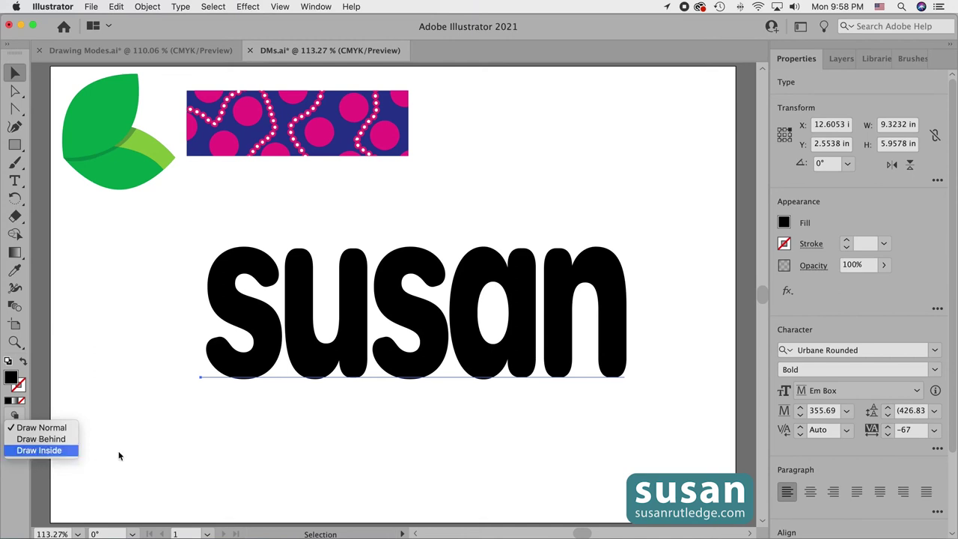
pyautogui.click(45, 450)
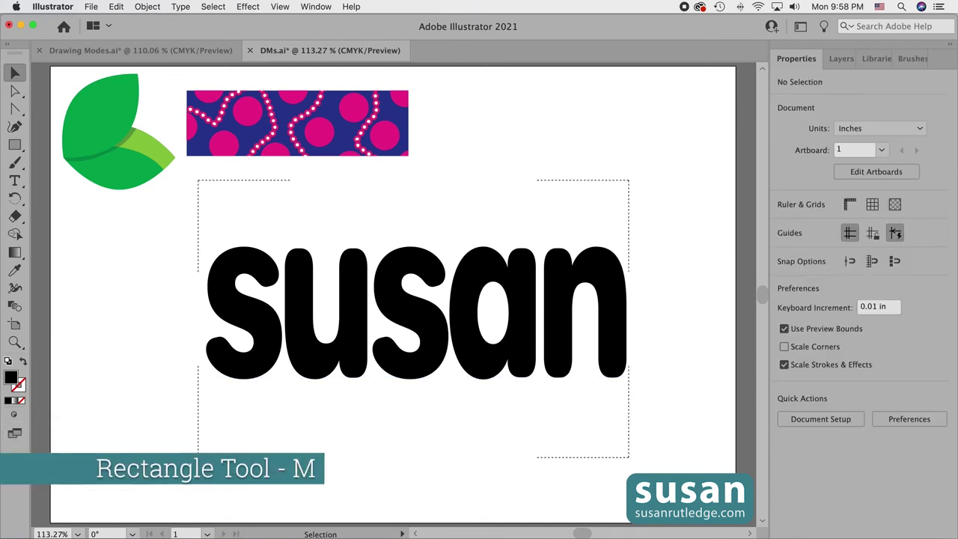
pyautogui.press('m')
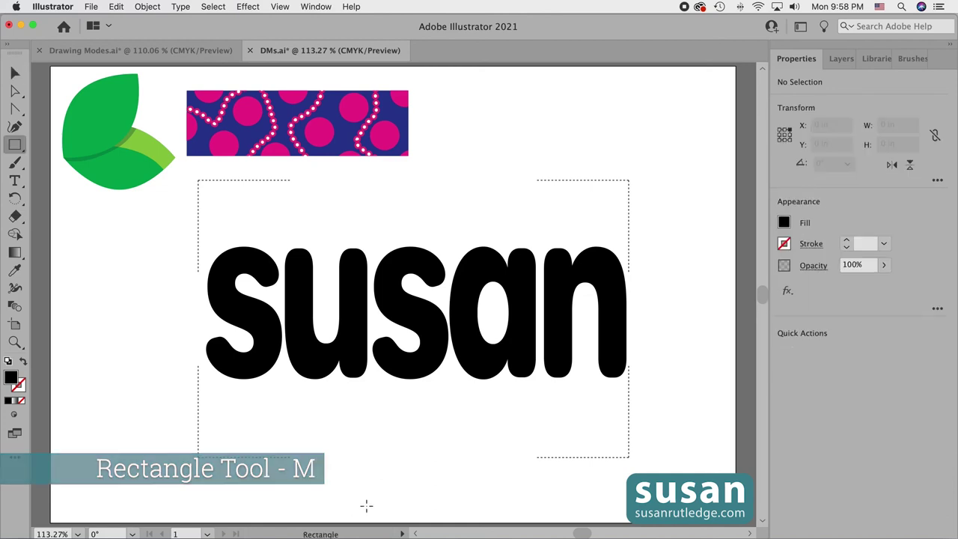
pyautogui.click(782, 223)
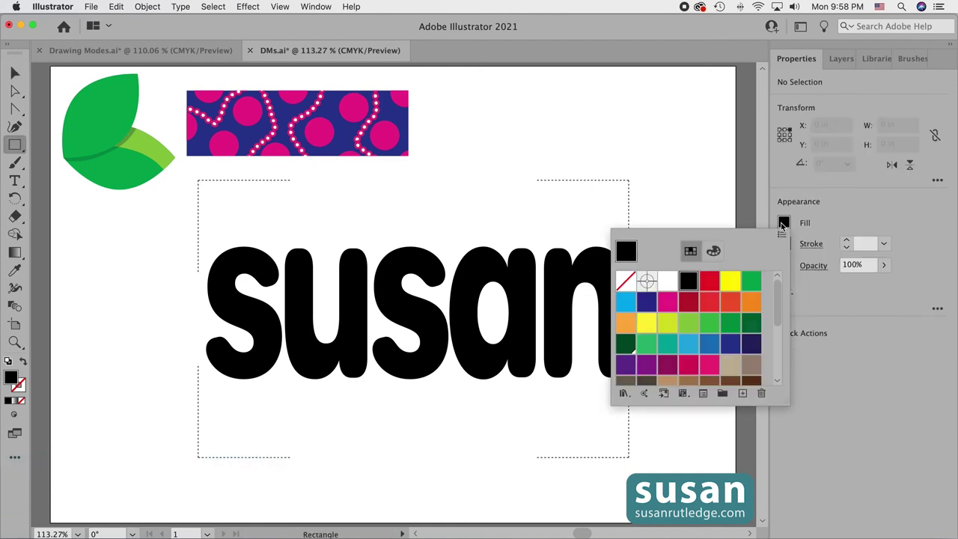
pyautogui.click(708, 300)
pyautogui.click(679, 436)
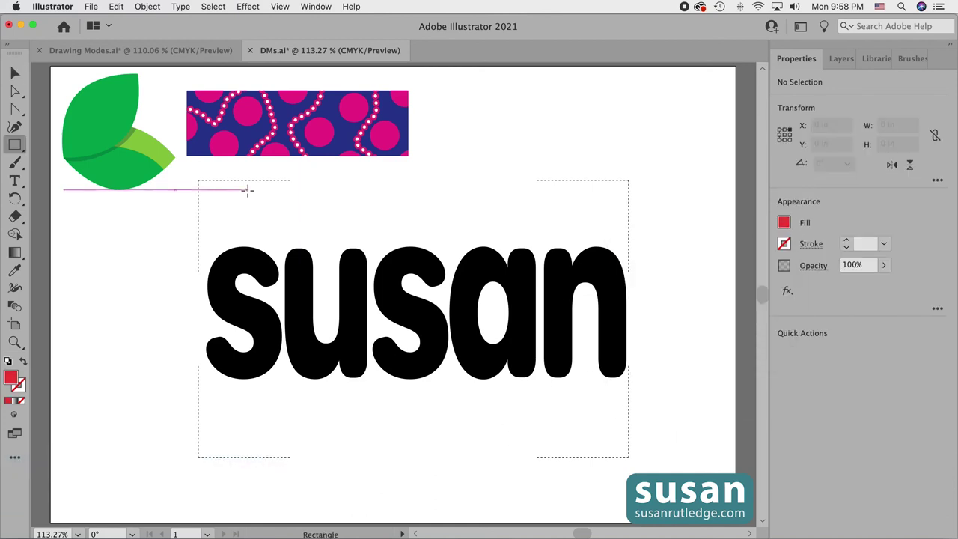
# - Draw a test red bar across susan, deselect it, then undo it
pyautogui.moveTo(172, 306)
pyautogui.mouseDown()
pyautogui.moveTo(263, 300)
pyautogui.moveTo(662, 324)
pyautogui.mouseUp()
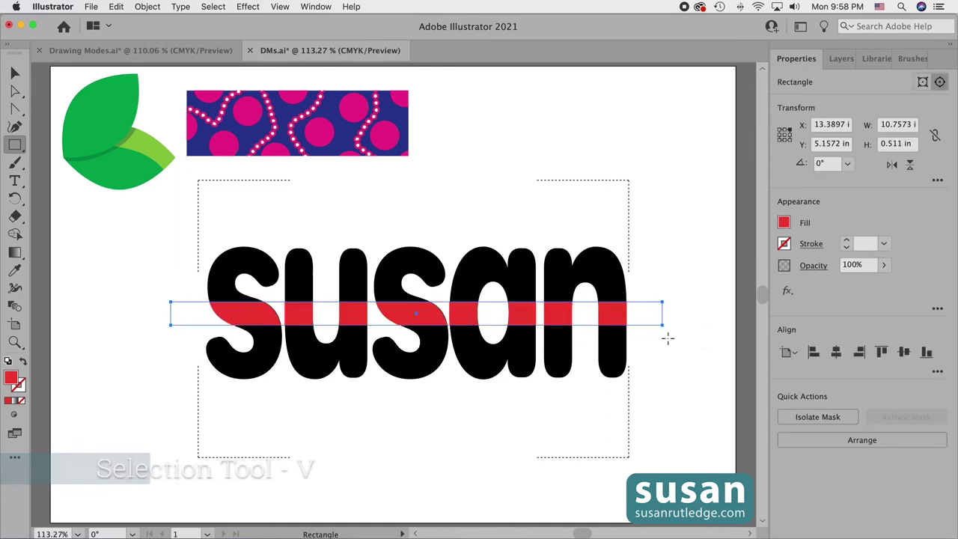
pyautogui.press('v')
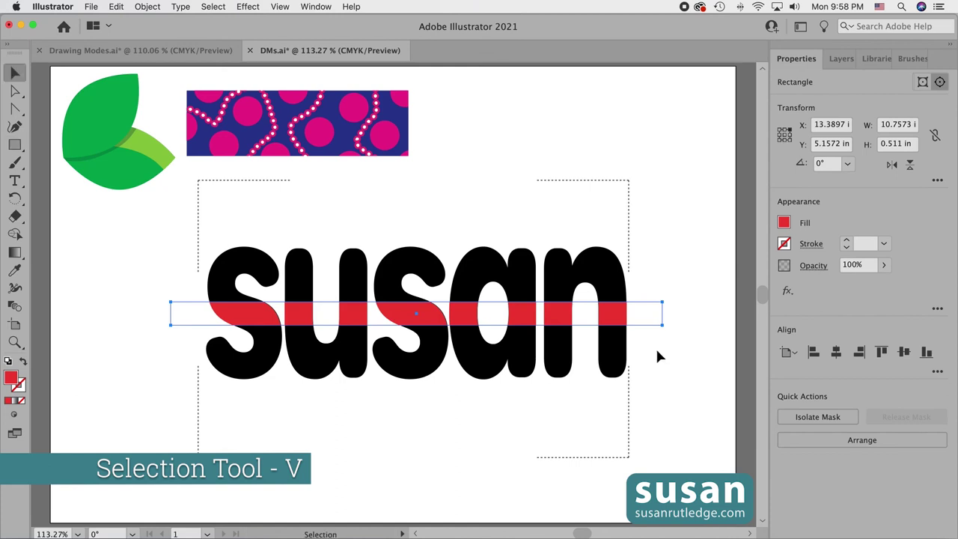
pyautogui.click(657, 347)
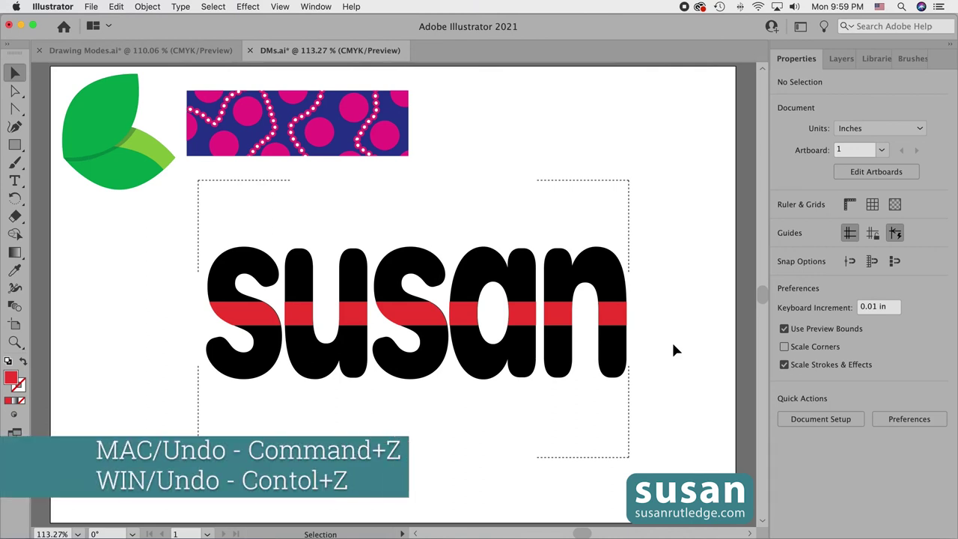
pyautogui.press('super')
pyautogui.press('super+z')
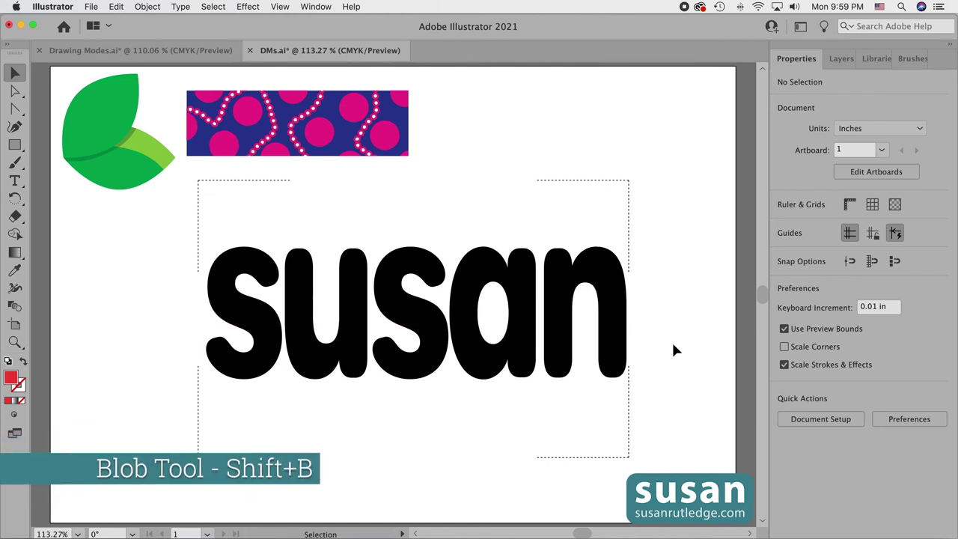
pyautogui.hotkey('shift', 'b')
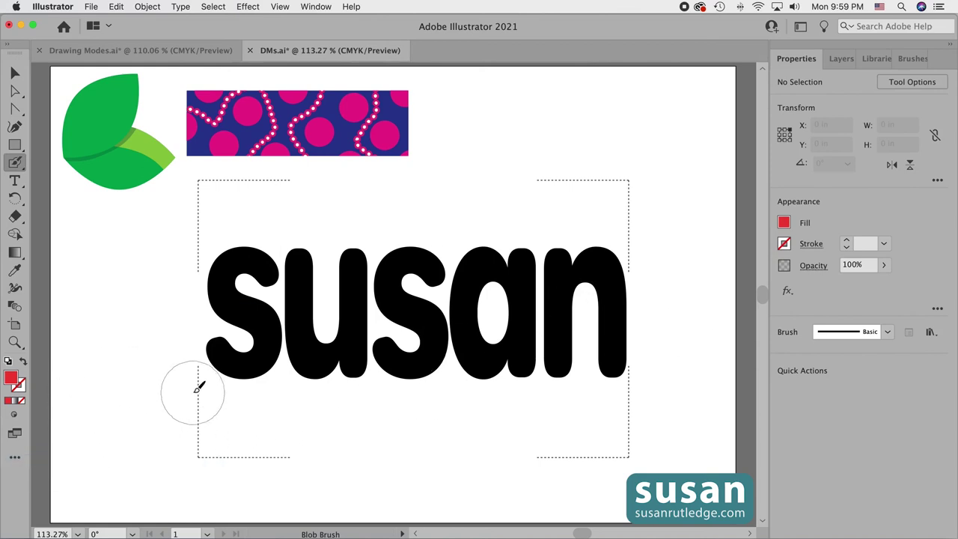
# - Brush red bands along the bottoms and tops of the susan letters, then open Blob Brush options
pyautogui.moveTo(177, 387)
pyautogui.mouseDown()
pyautogui.moveTo(209, 394)
pyautogui.moveTo(307, 385)
pyautogui.moveTo(465, 358)
pyautogui.moveTo(666, 366)
pyautogui.mouseUp()
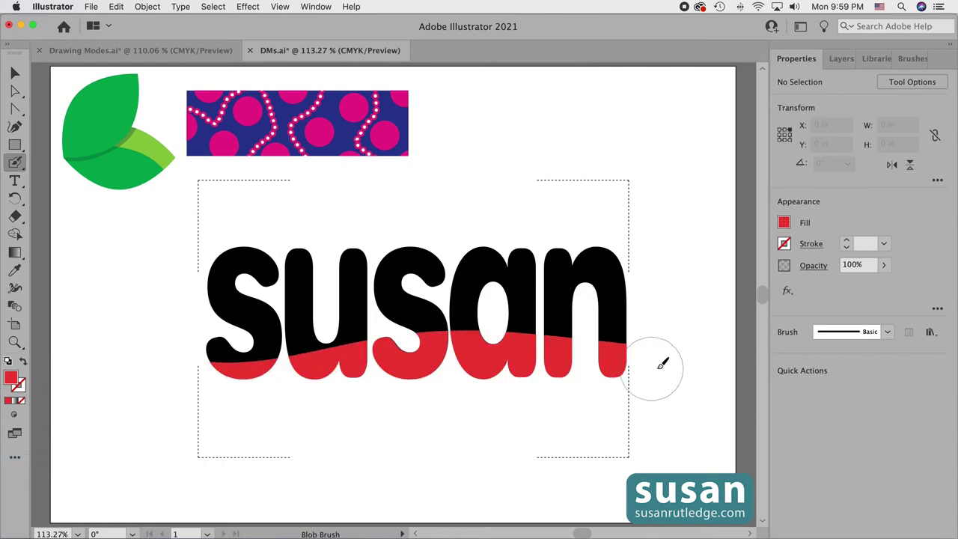
pyautogui.moveTo(640, 255)
pyautogui.mouseDown()
pyautogui.moveTo(658, 225)
pyautogui.moveTo(489, 246)
pyautogui.moveTo(315, 225)
pyautogui.moveTo(212, 232)
pyautogui.mouseUp()
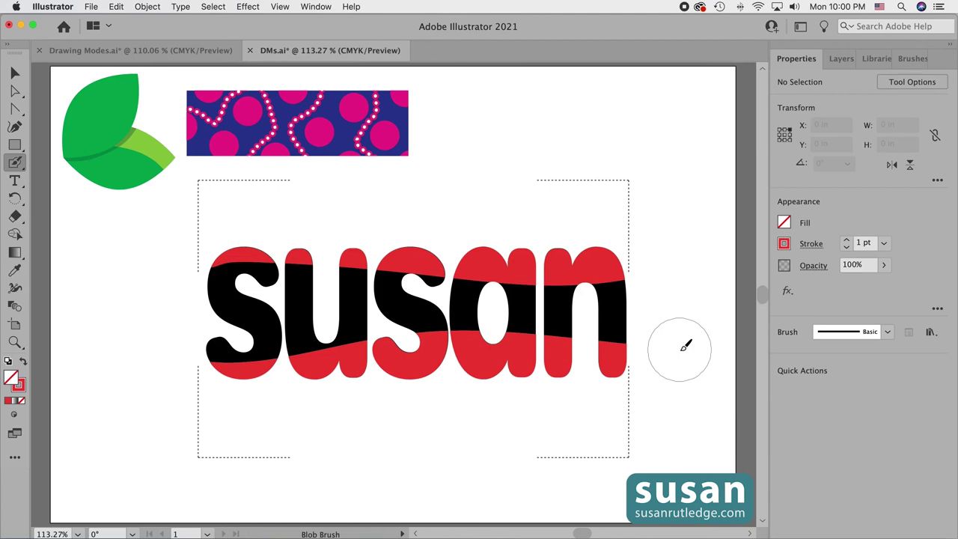
pyautogui.press('Return')
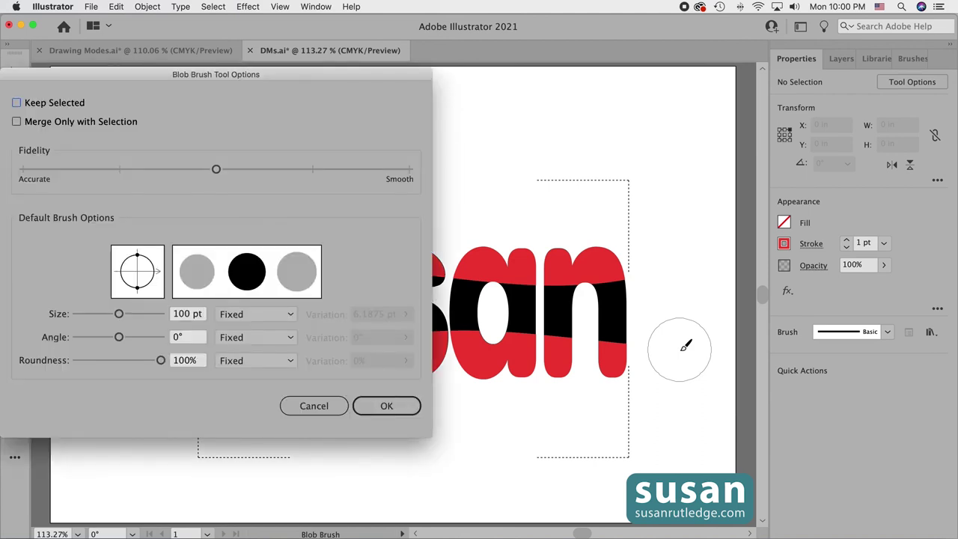
# - Set the Blob Brush size to 10 pt and choose white as the stroke colour
pyautogui.moveTo(174, 315); pyautogui.dragTo(197, 315)
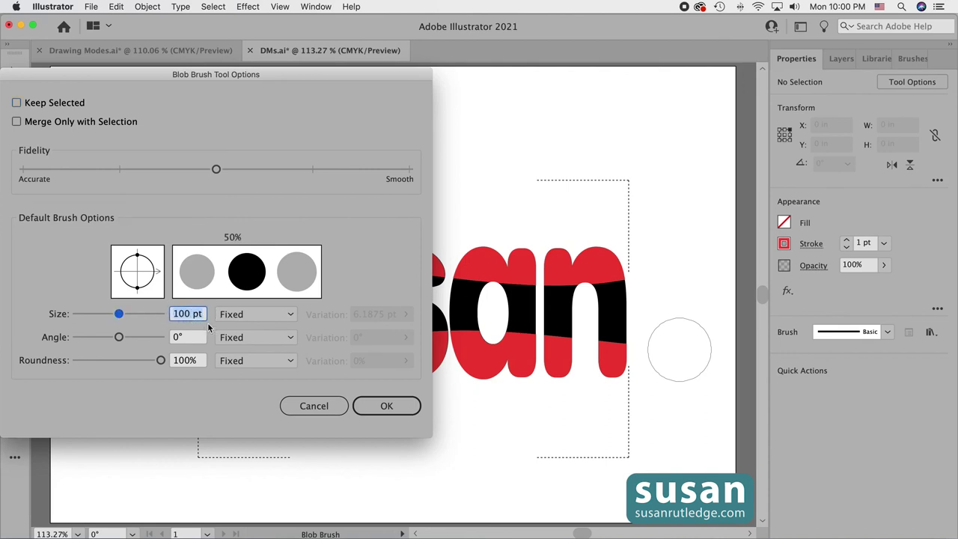
pyautogui.write('10')
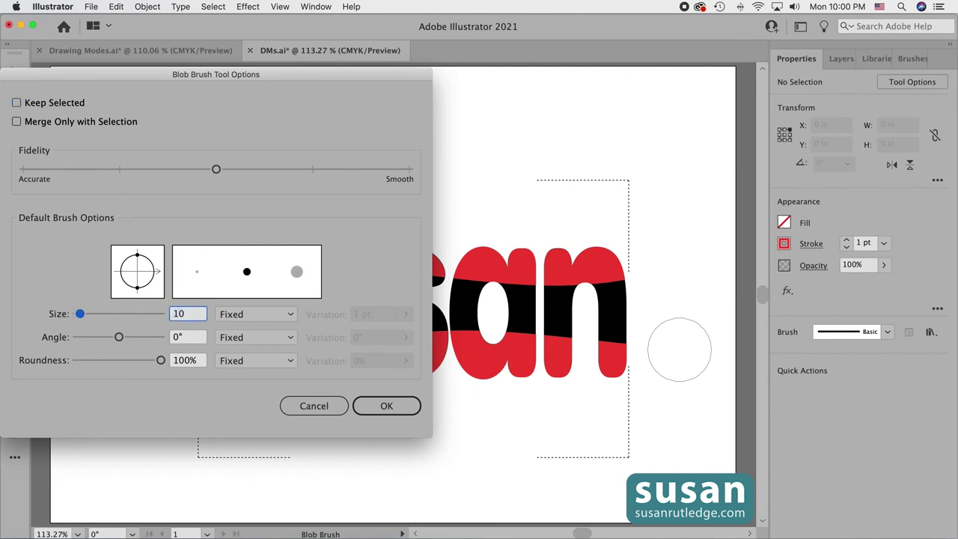
pyautogui.click(390, 405)
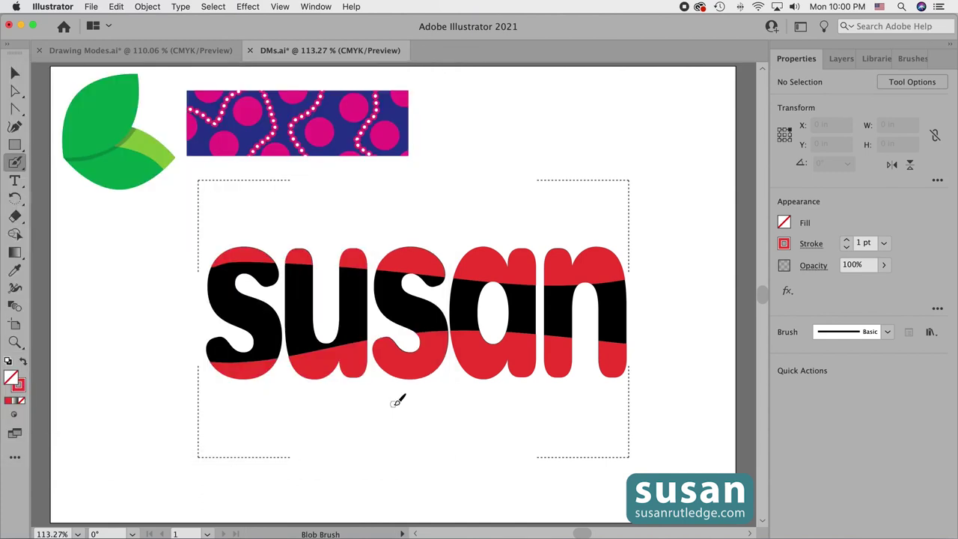
pyautogui.click(783, 244)
pyautogui.click(666, 303)
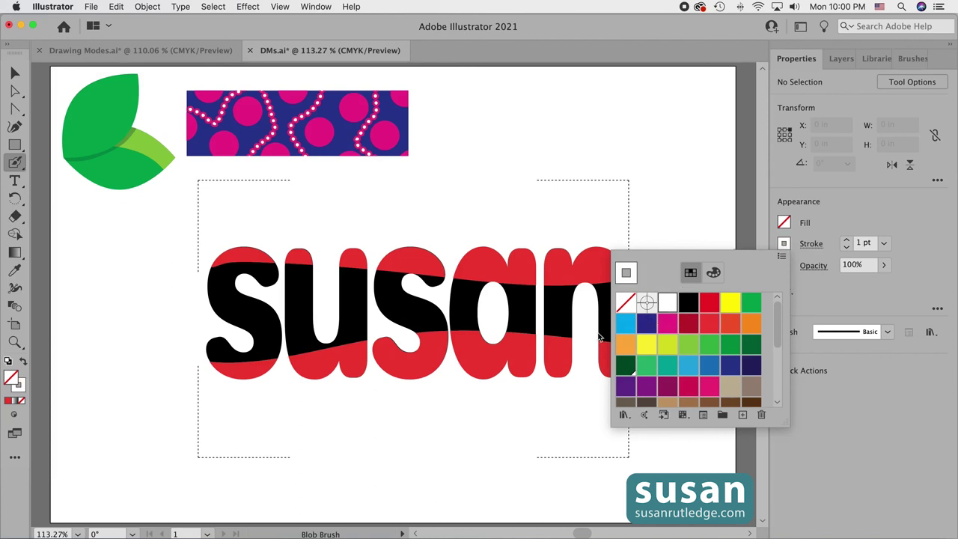
# - Scatter white dots over the black band of the first s and the u
pyautogui.click(222, 274)
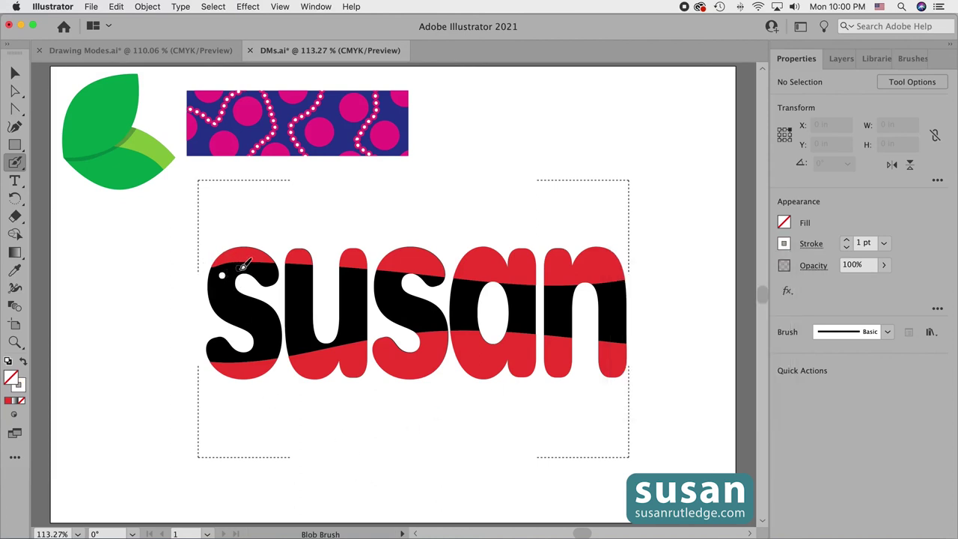
pyautogui.click(238, 268)
pyautogui.click(266, 277)
pyautogui.click(264, 268)
pyautogui.click(222, 301)
pyautogui.click(241, 293)
pyautogui.click(258, 315)
pyautogui.click(247, 328)
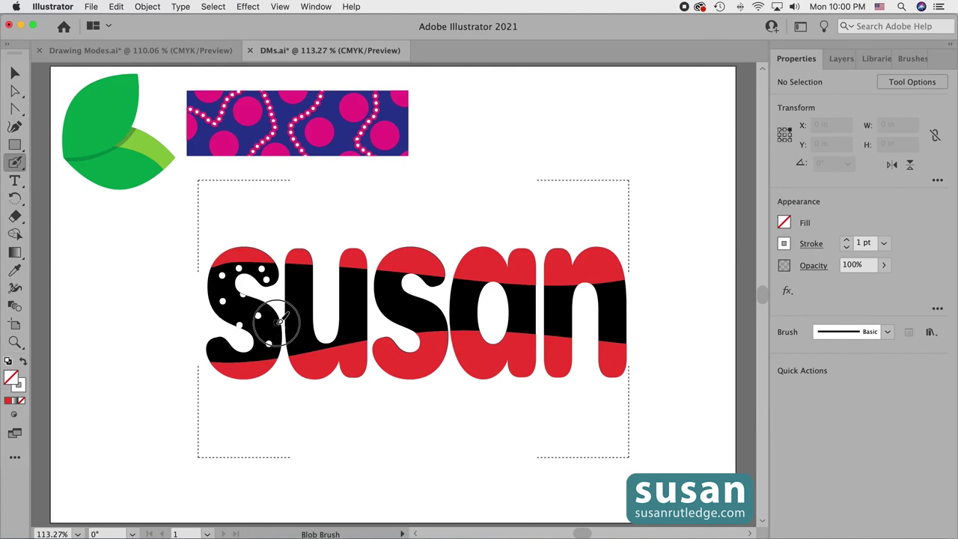
pyautogui.click(277, 323)
pyautogui.click(211, 286)
pyautogui.click(308, 273)
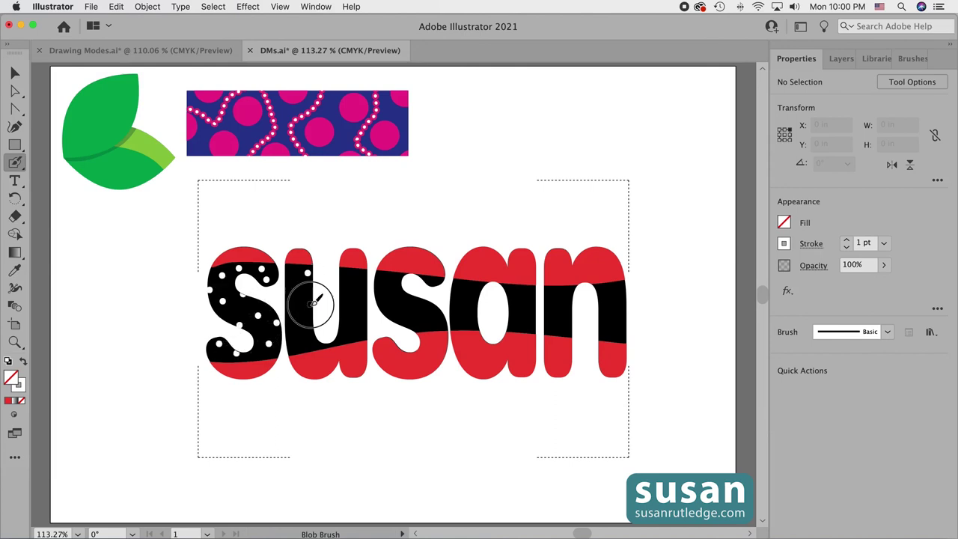
pyautogui.click(289, 284)
pyautogui.click(296, 331)
pyautogui.click(315, 341)
pyautogui.click(349, 331)
pyautogui.click(352, 304)
pyautogui.click(341, 285)
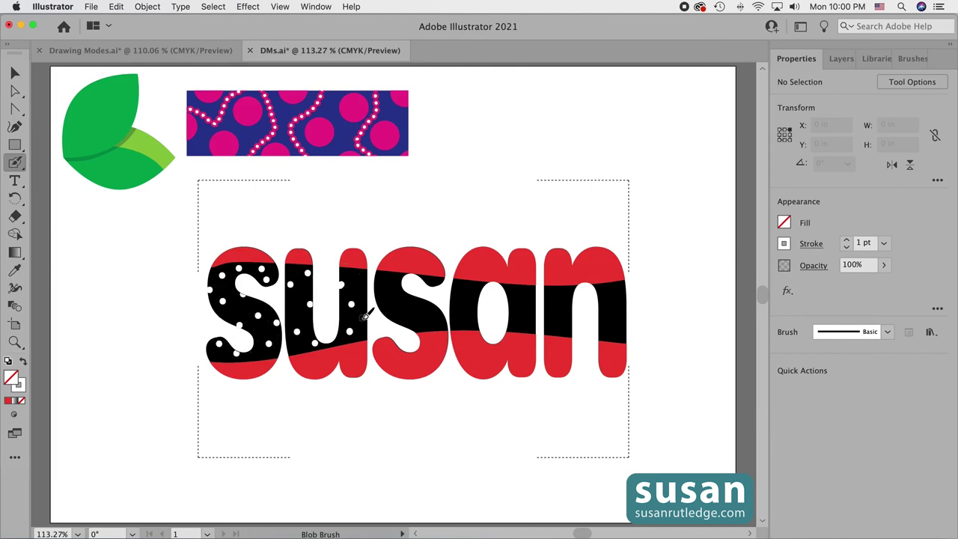
# - Scatter white dots over the black band of the second s, the a and the n
pyautogui.click(361, 318)
pyautogui.click(380, 279)
pyautogui.click(396, 291)
pyautogui.click(394, 316)
pyautogui.click(470, 289)
pyautogui.click(458, 308)
pyautogui.click(470, 324)
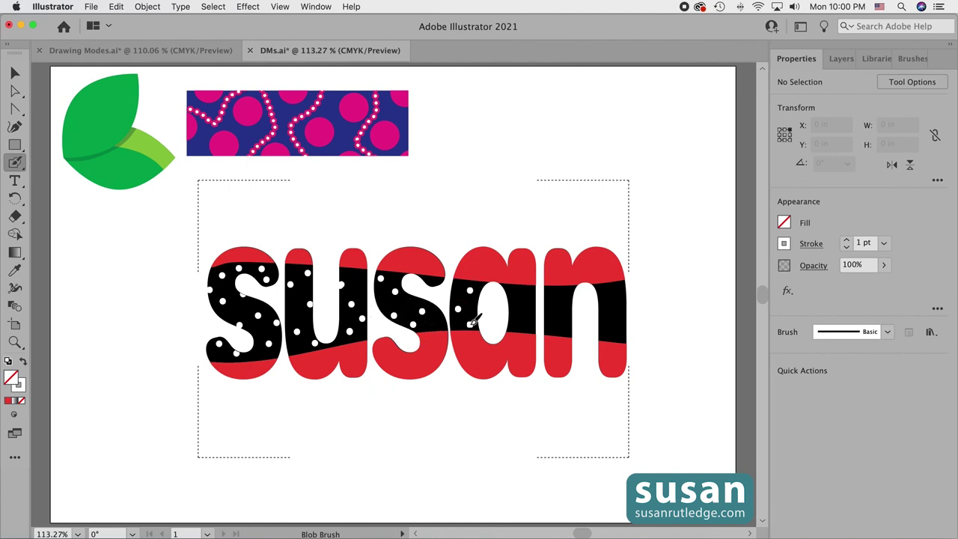
pyautogui.click(517, 290)
pyautogui.click(512, 309)
pyautogui.click(529, 324)
pyautogui.click(549, 295)
pyautogui.click(562, 293)
pyautogui.click(558, 307)
pyautogui.click(557, 317)
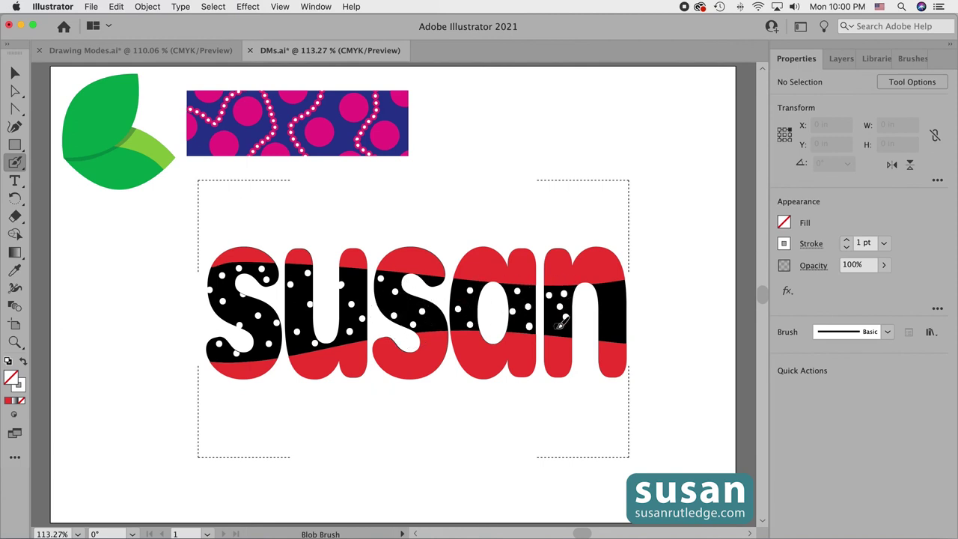
pyautogui.click(608, 289)
pyautogui.click(617, 287)
pyautogui.click(615, 318)
pyautogui.click(606, 330)
pyautogui.click(621, 336)
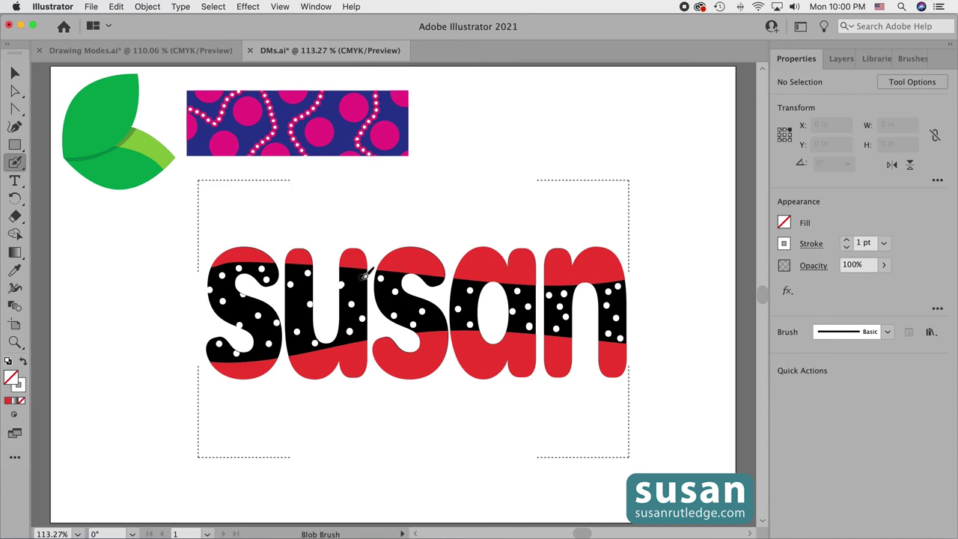